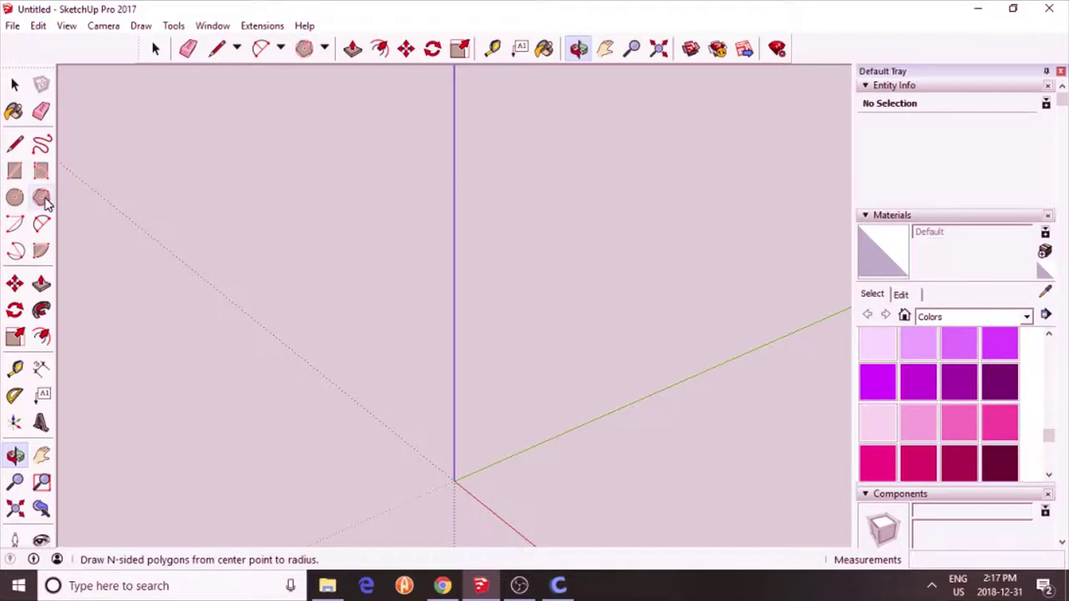
Switch to the Top view and draw a radius-10 pentagon centred at the origin.
{"action": "left_click", "coordinate": [97, 26]}
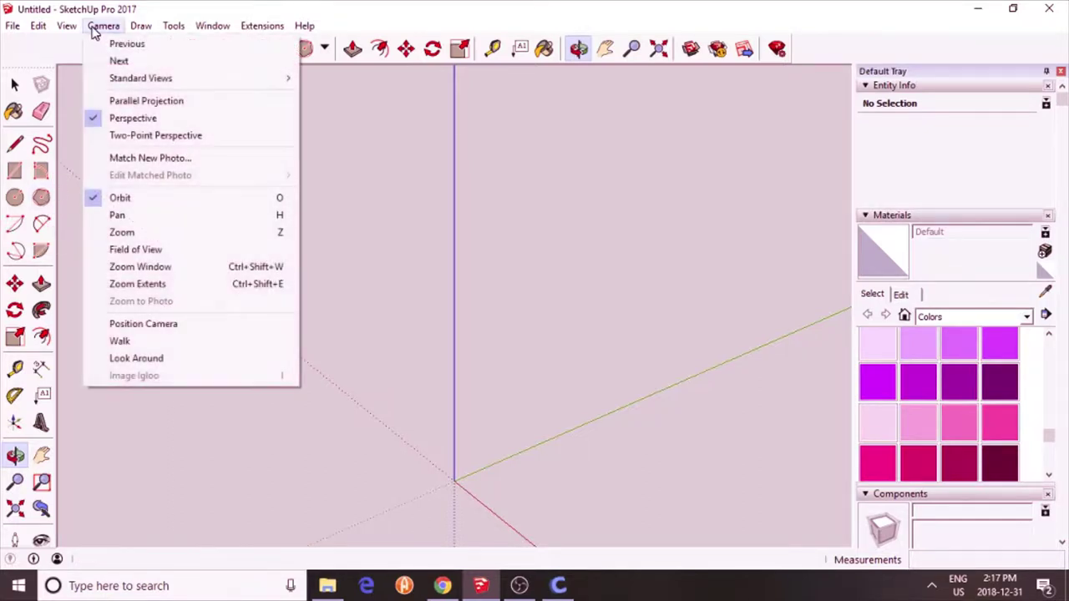
{"action": "mouse_move", "coordinate": [136, 80]}
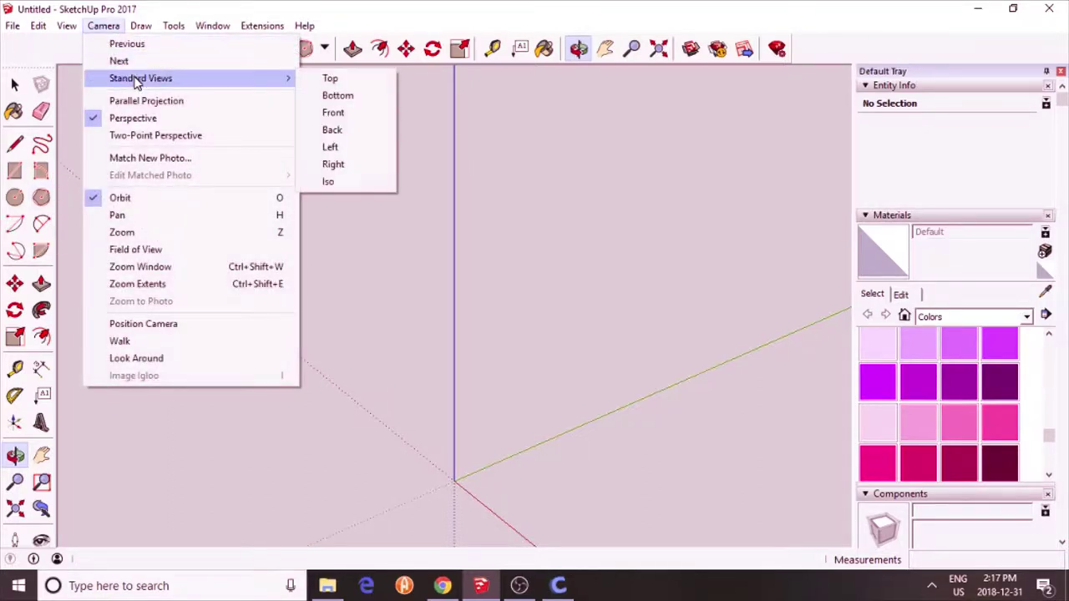
{"action": "left_click", "coordinate": [368, 81]}
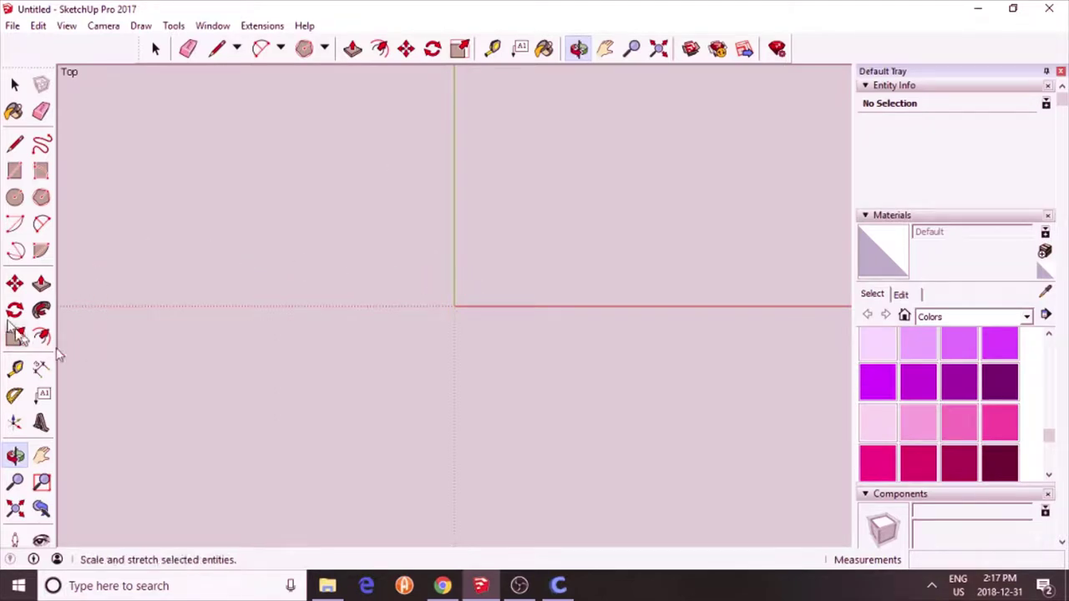
{"action": "left_click", "coordinate": [42, 199]}
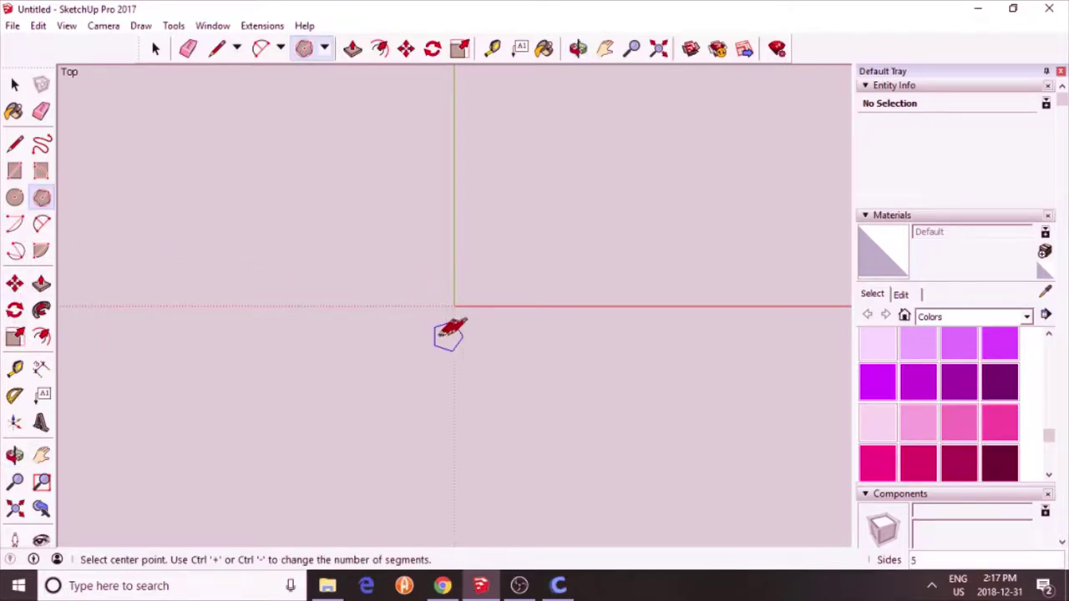
{"action": "left_click", "coordinate": [454, 305]}
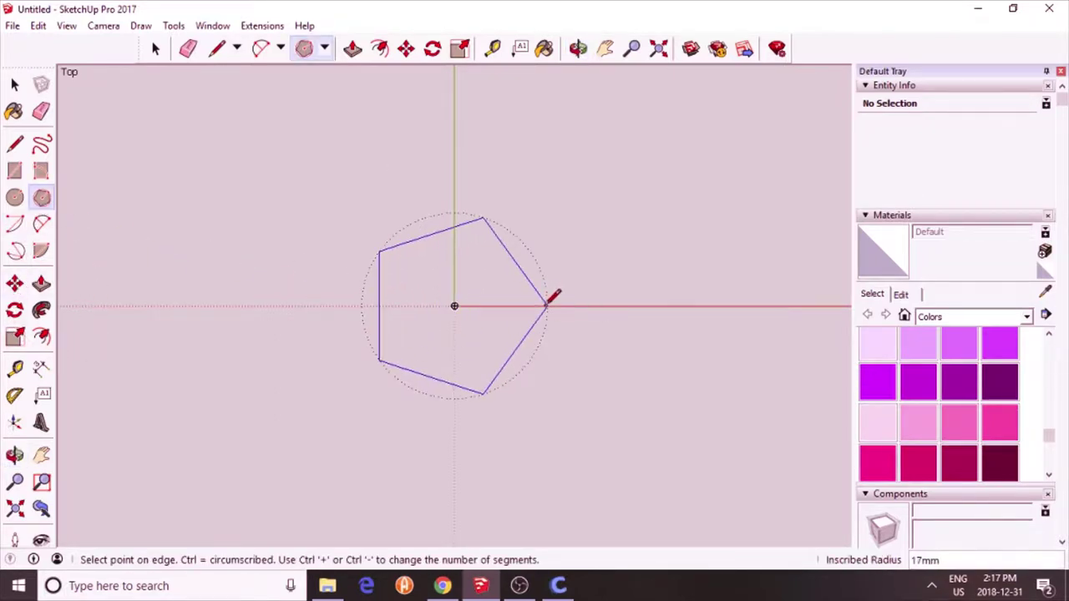
{"action": "left_click", "coordinate": [542, 306]}
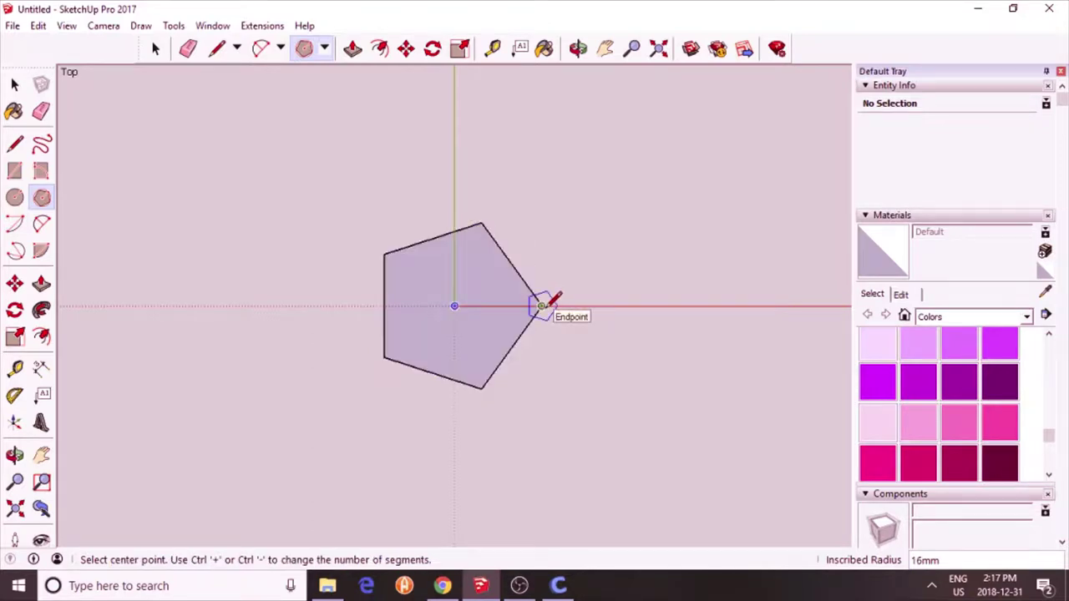
{"action": "key", "text": "Return"}
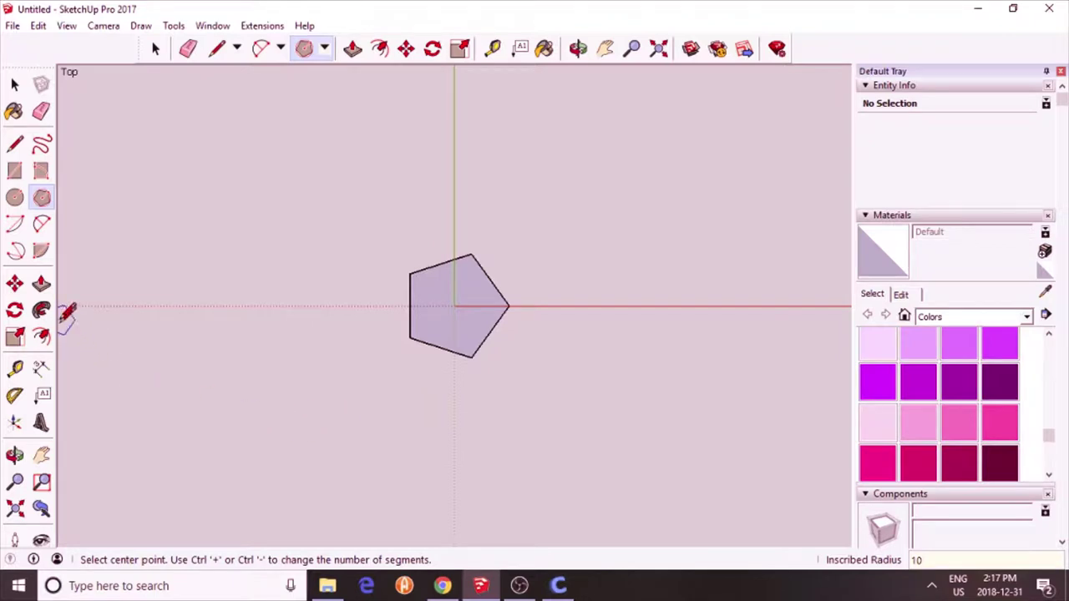
Zoom to fit the pentagon and offset its outline 2 mm inward.
{"action": "right_click", "coordinate": [21, 508]}
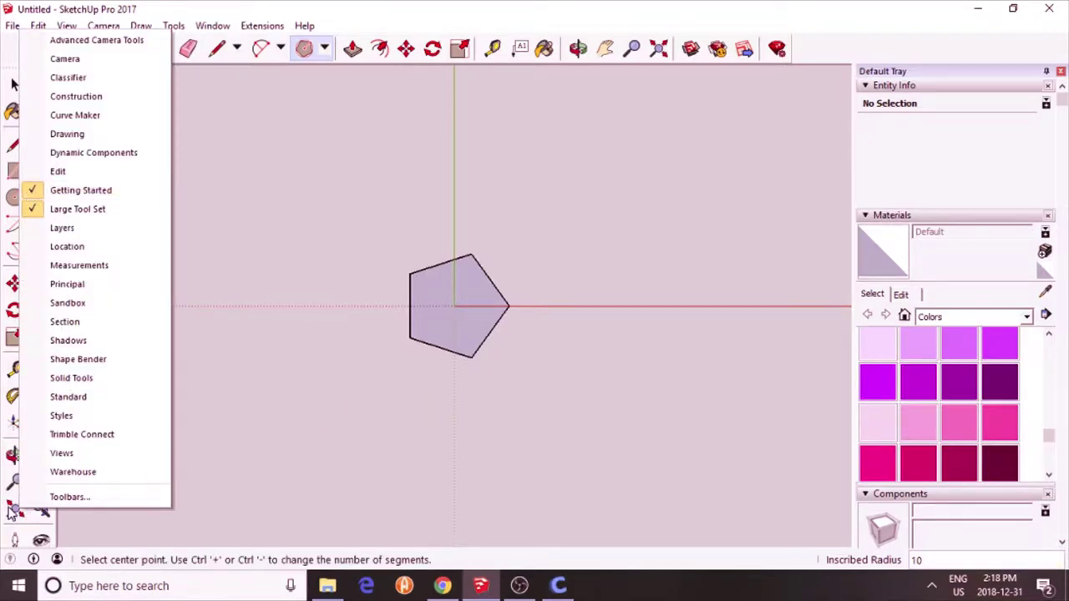
{"action": "left_click", "coordinate": [14, 508]}
{"action": "key", "text": "space"}
{"action": "double_click", "coordinate": [440, 209]}
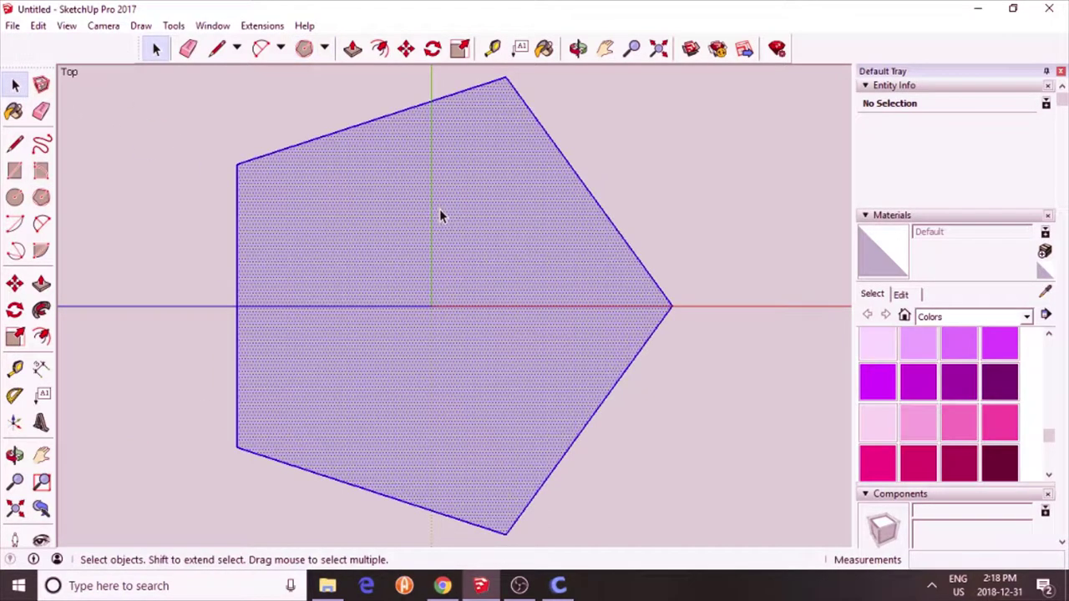
{"action": "left_click", "coordinate": [379, 48]}
{"action": "left_click", "coordinate": [380, 118]}
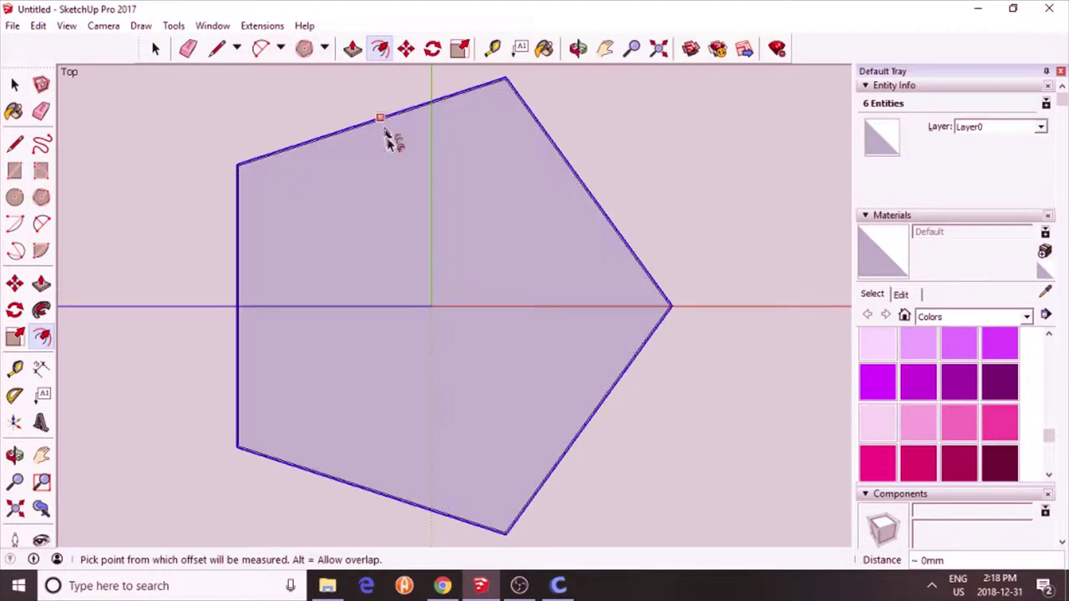
{"action": "key", "text": "Escape"}
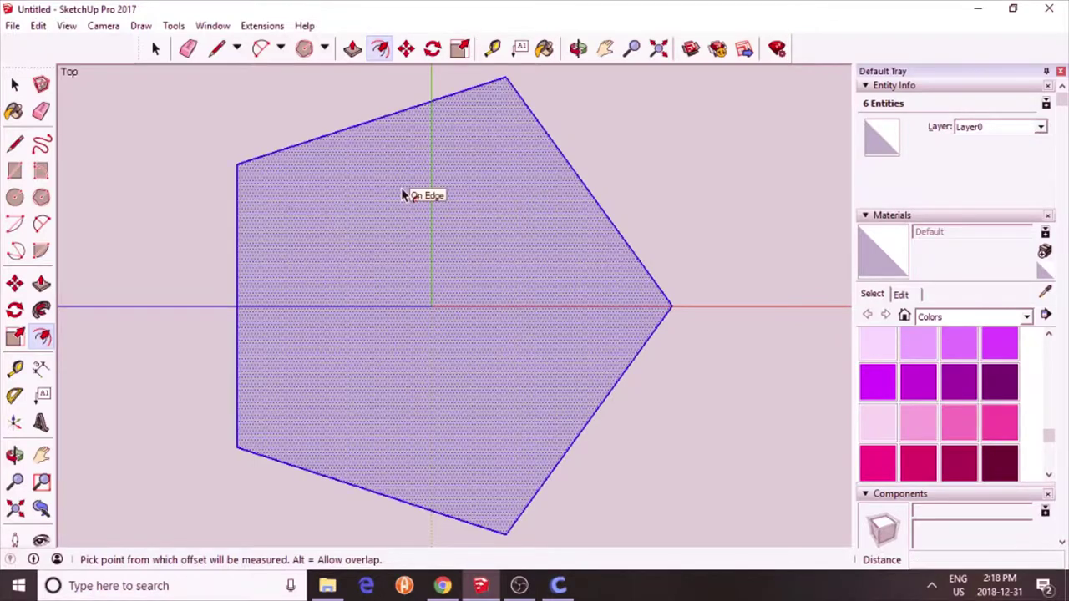
{"action": "left_click", "coordinate": [376, 124]}
{"action": "left_click", "coordinate": [399, 170]}
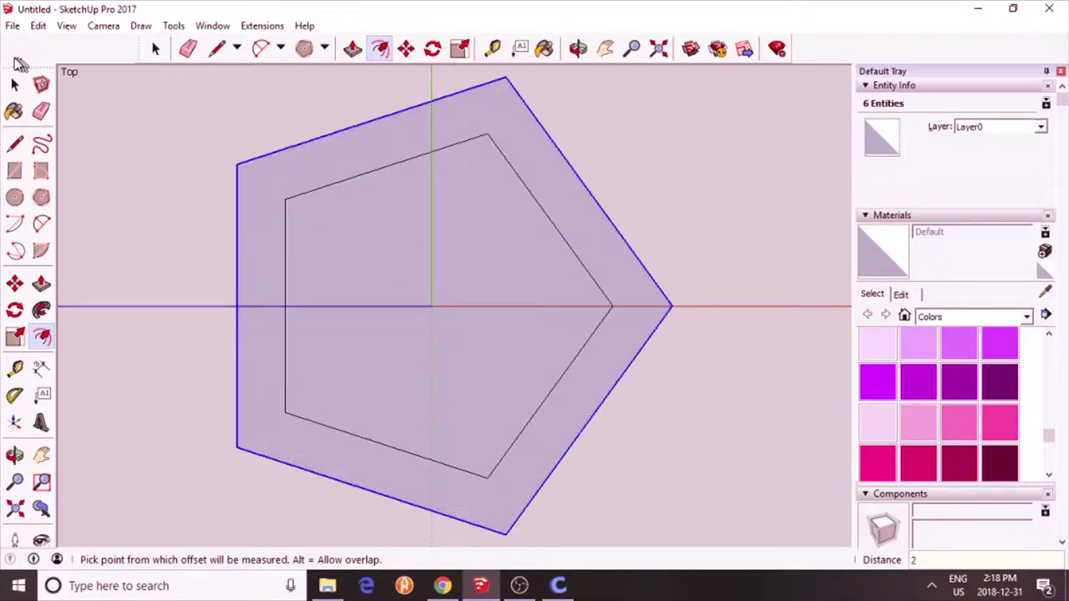
Delete the inner pentagon face to leave a hollow ring.
{"action": "key", "text": "space"}
{"action": "left_click", "coordinate": [382, 240]}
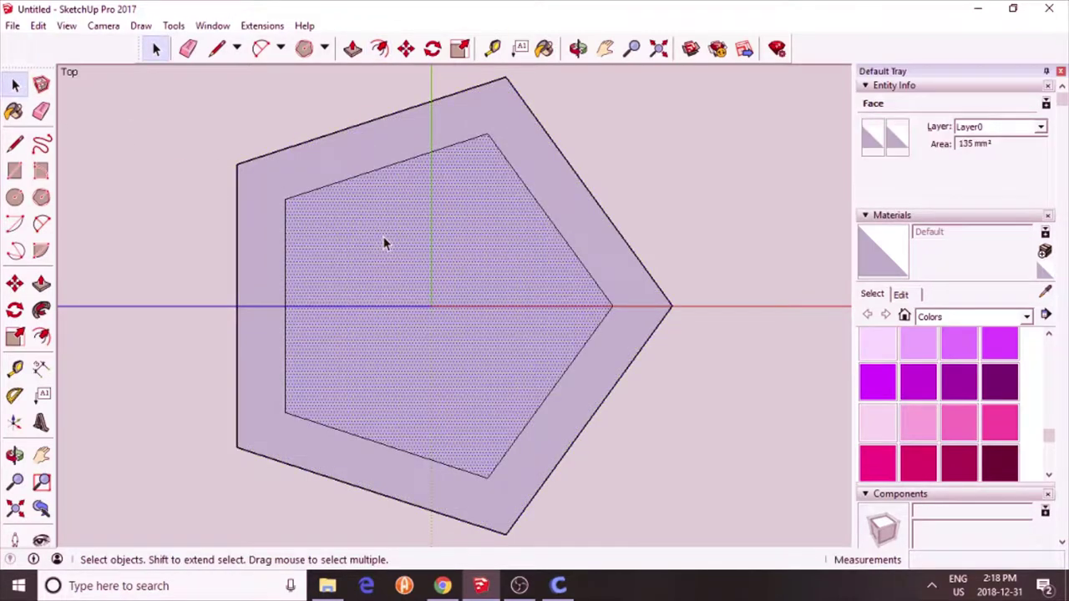
{"action": "key", "text": "Delete"}
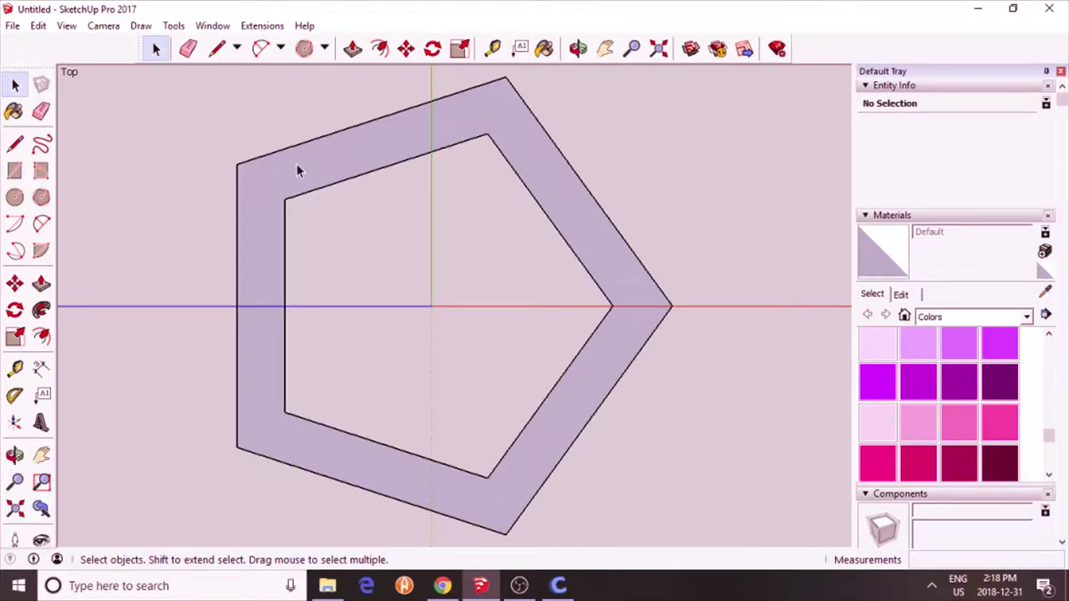
Make the pentagon ring a component and move its right corner to the origin.
{"action": "left_click", "coordinate": [298, 169]}
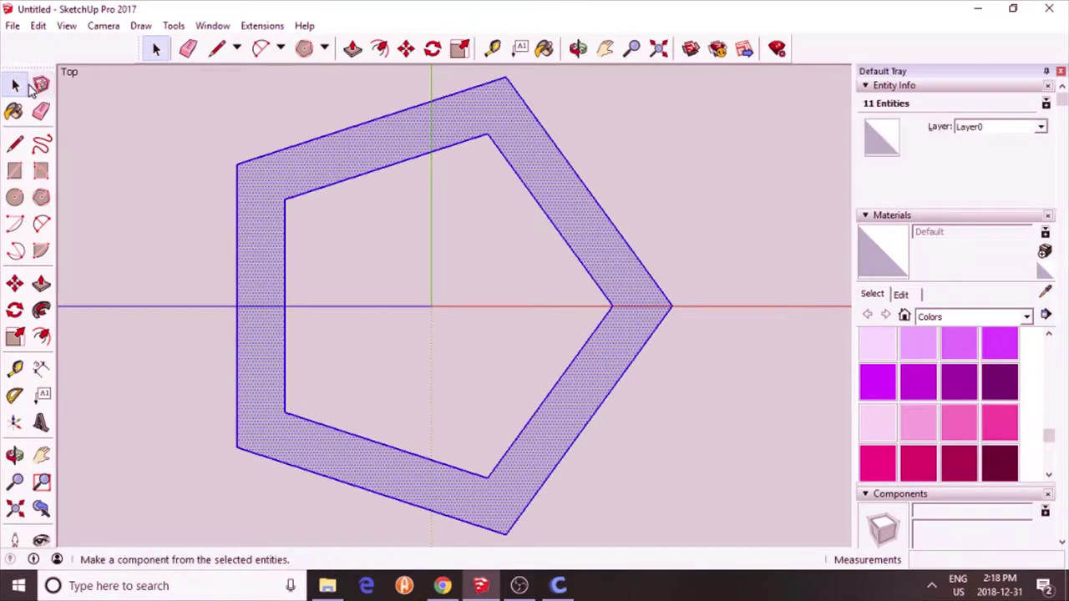
{"action": "left_click", "coordinate": [41, 85]}
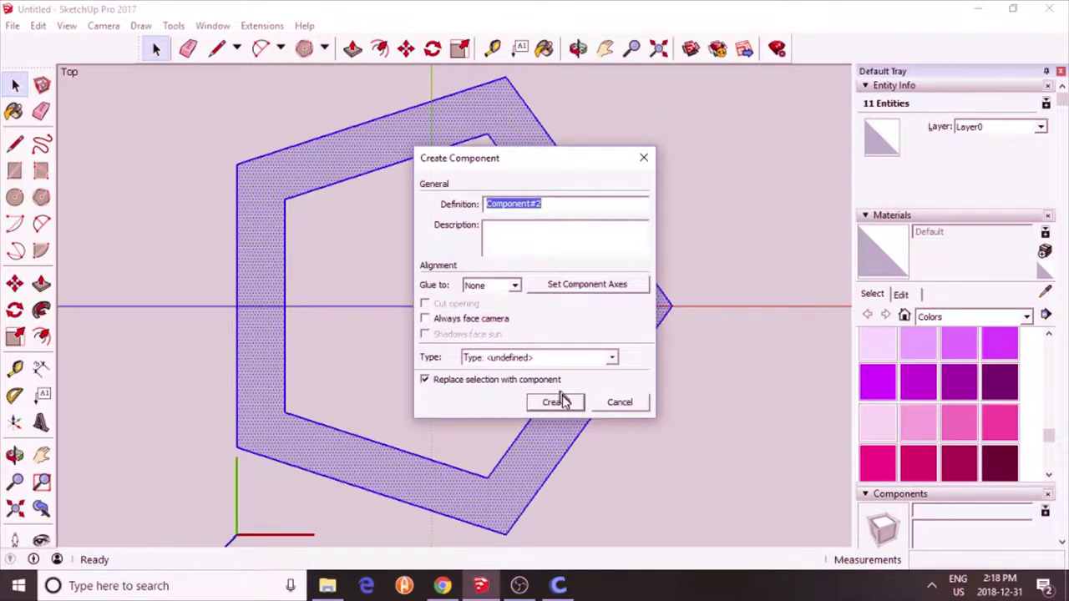
{"action": "left_click", "coordinate": [555, 401]}
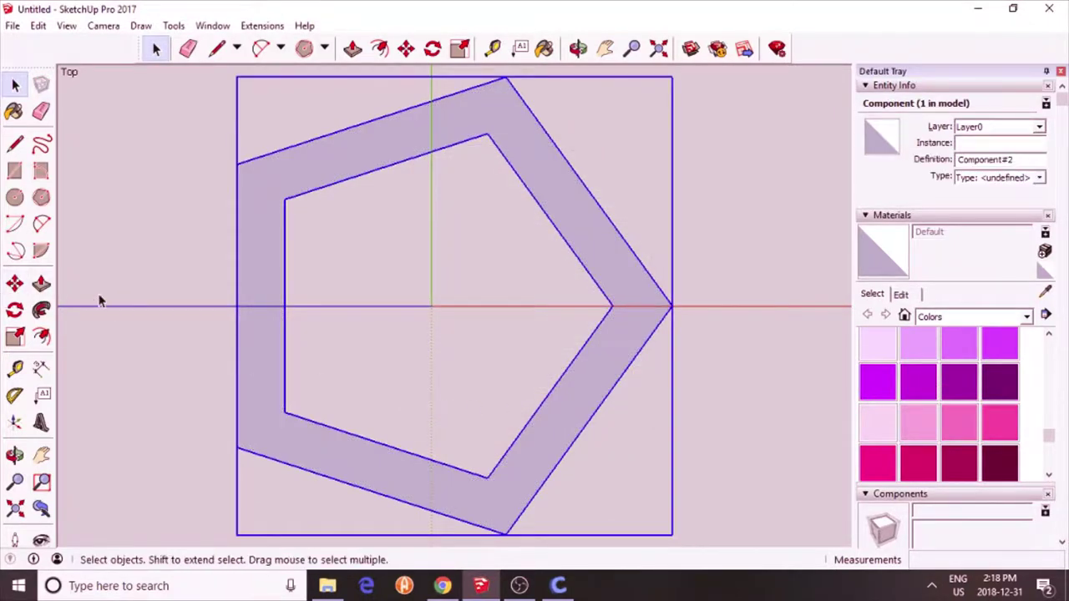
{"action": "left_click", "coordinate": [14, 284]}
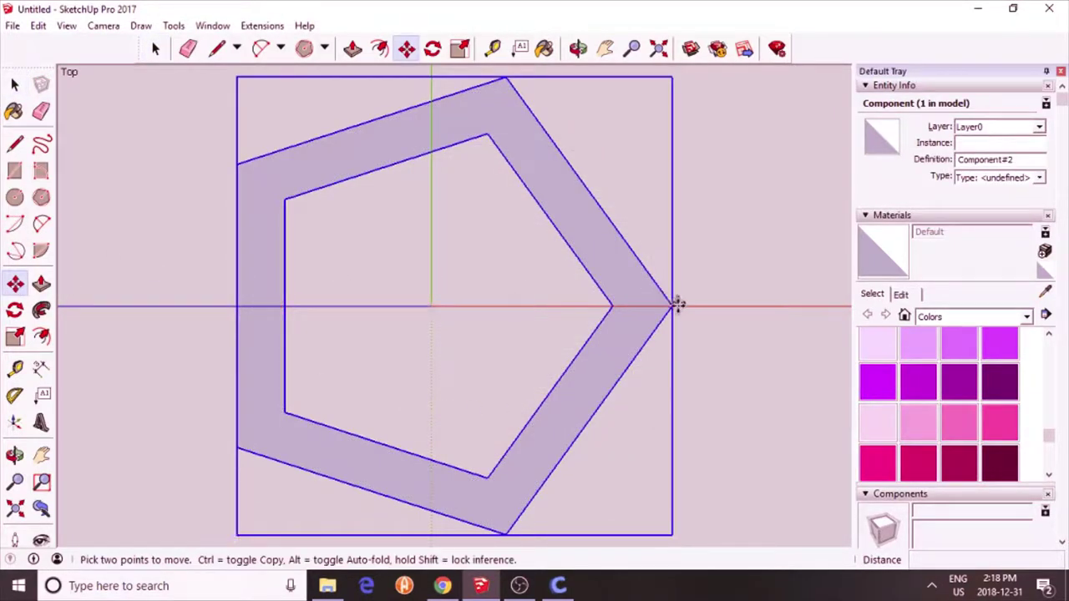
{"action": "left_click", "coordinate": [671, 308]}
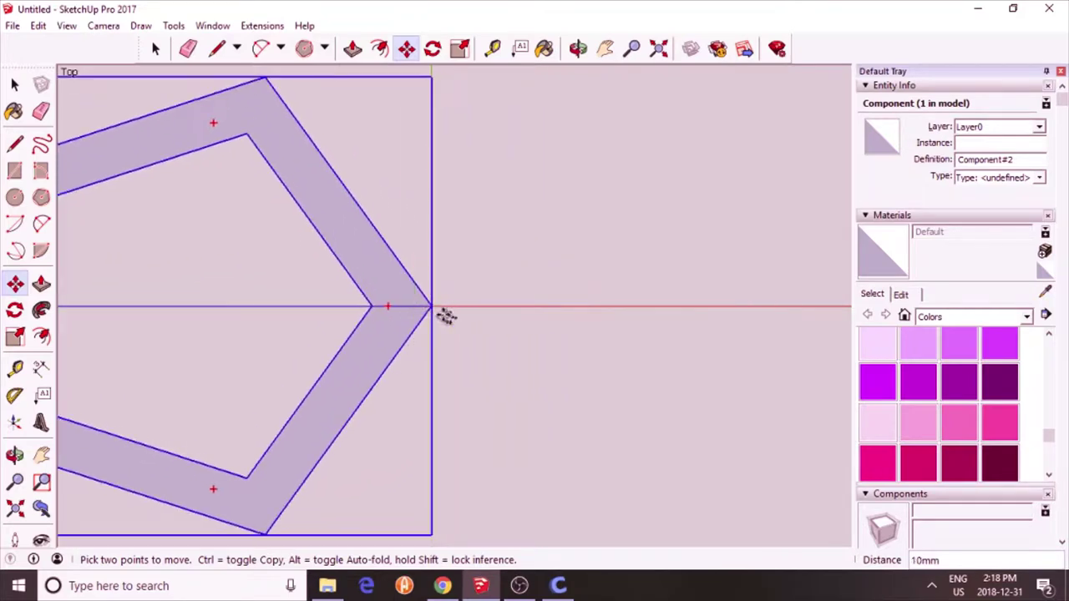
{"action": "left_click", "coordinate": [429, 306]}
Rotate-copy the ring around the origin into five evenly spaced copies, then deselect.
{"action": "left_click", "coordinate": [14, 482]}
{"action": "left_click_drag", "start_coordinate": [401, 251], "coordinate": [359, 418]}
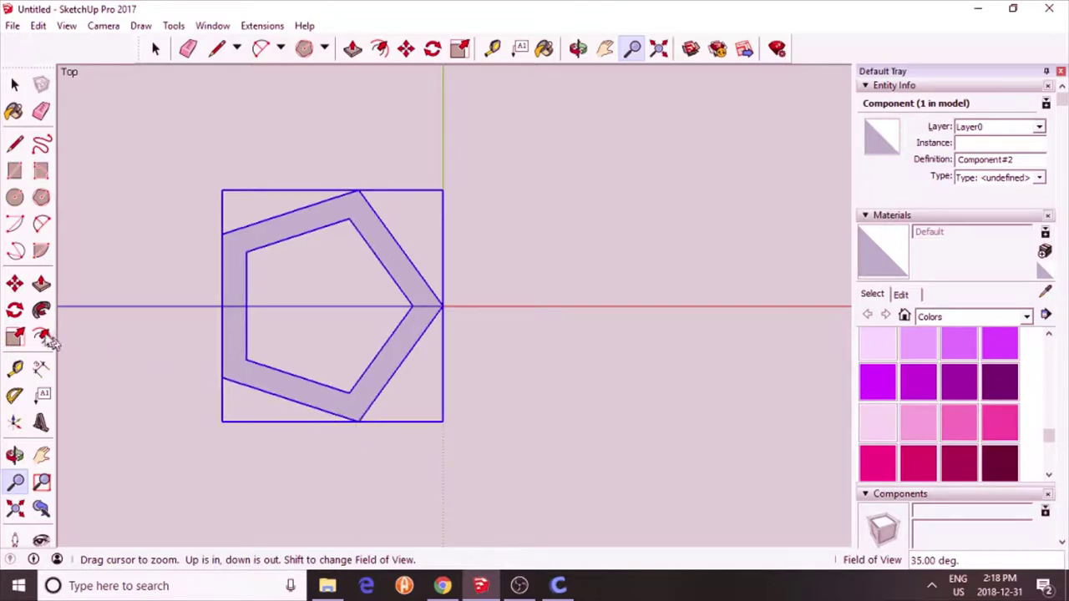
{"action": "left_click", "coordinate": [14, 310]}
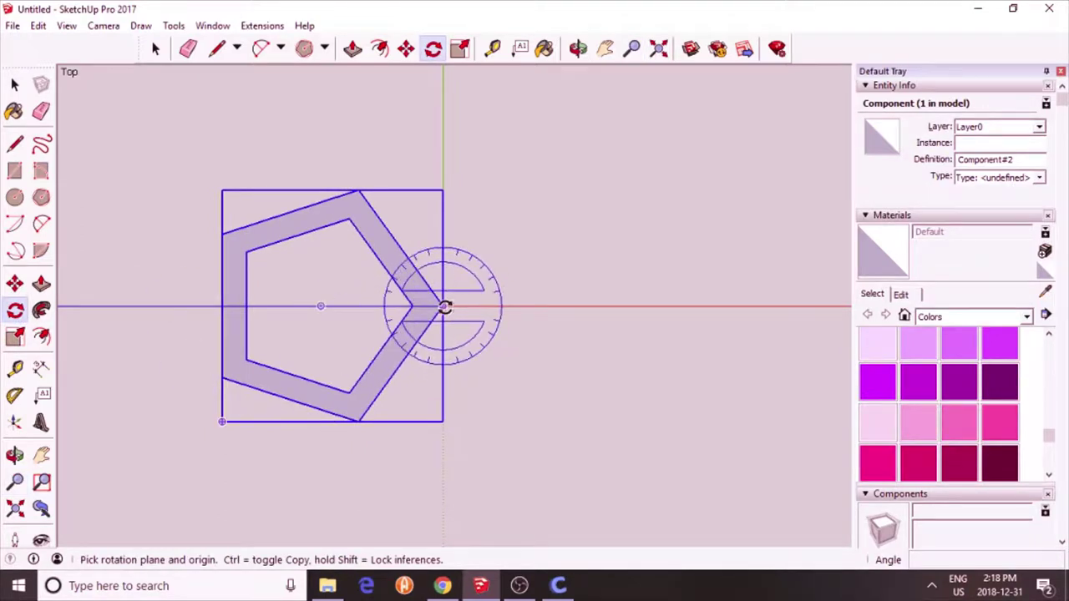
{"action": "left_click", "coordinate": [442, 307]}
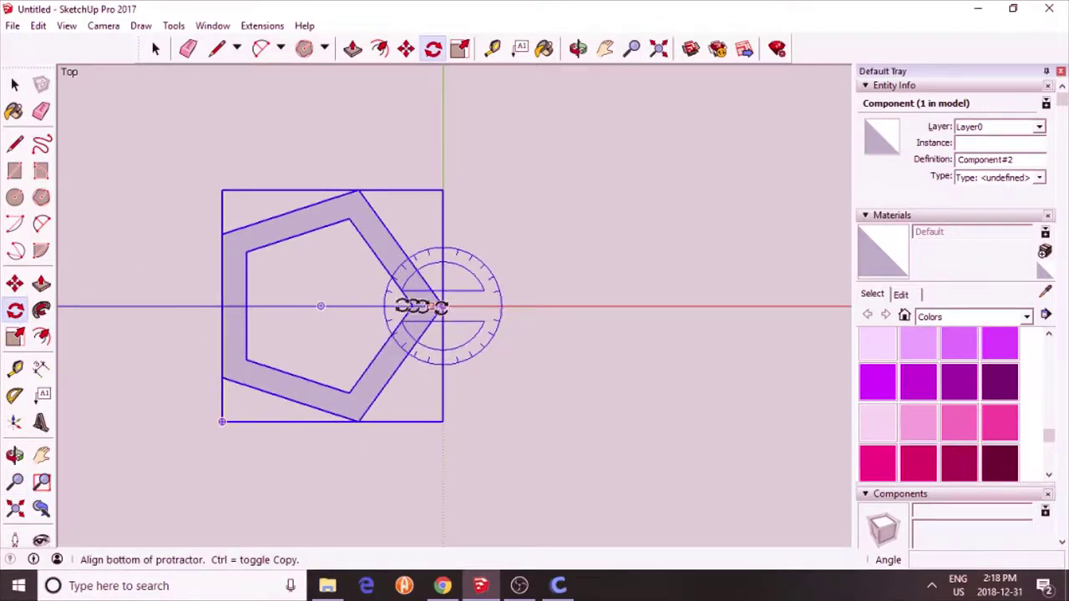
{"action": "left_click", "coordinate": [236, 307]}
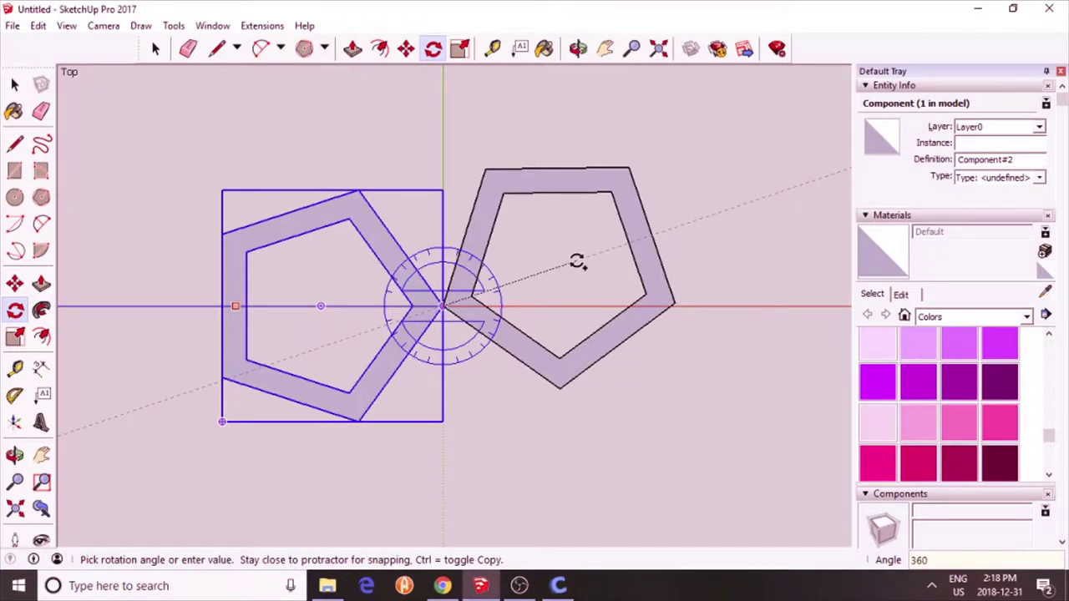
{"action": "key", "text": "Escape"}
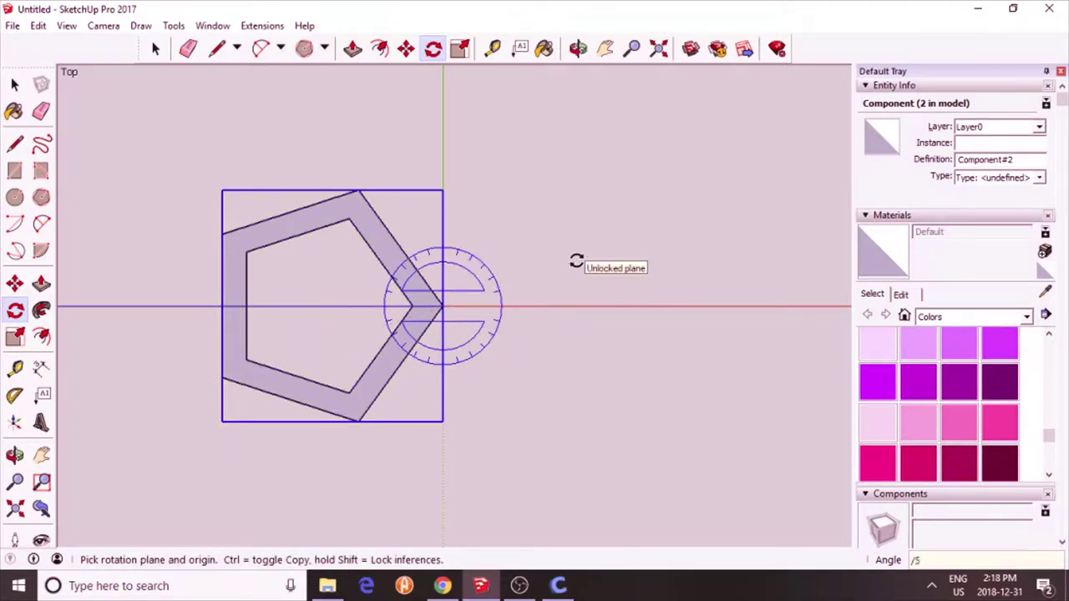
{"action": "key", "text": "Return"}
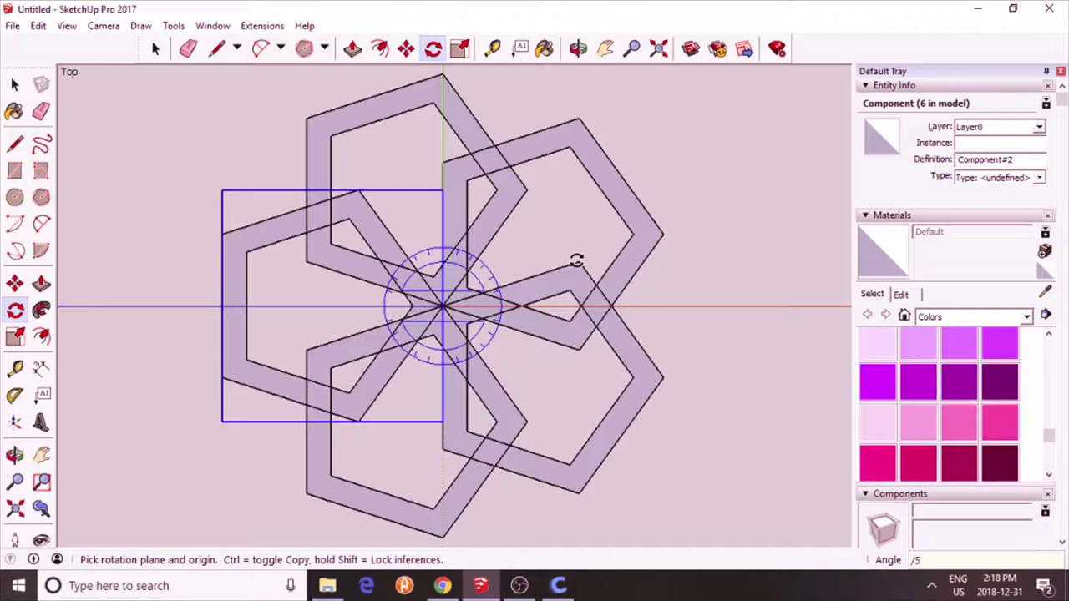
{"action": "key", "text": "ctrl+t"}
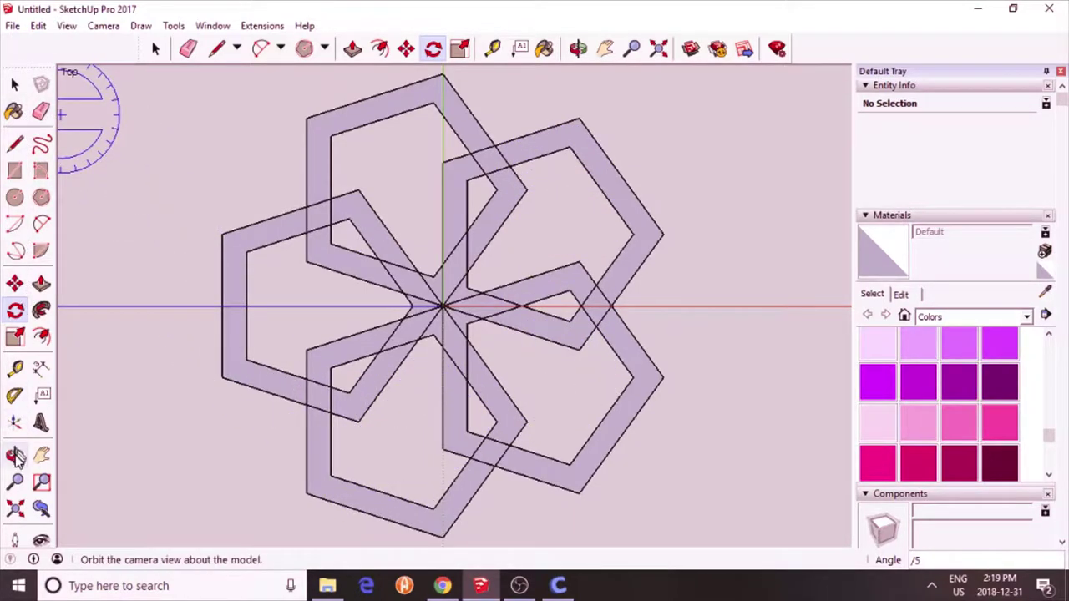
In perspective view, extrude the ring faces 3 mm upward and select the whole extruded model.
{"action": "left_click", "coordinate": [16, 457]}
{"action": "left_click_drag", "start_coordinate": [209, 410], "coordinate": [206, 93]}
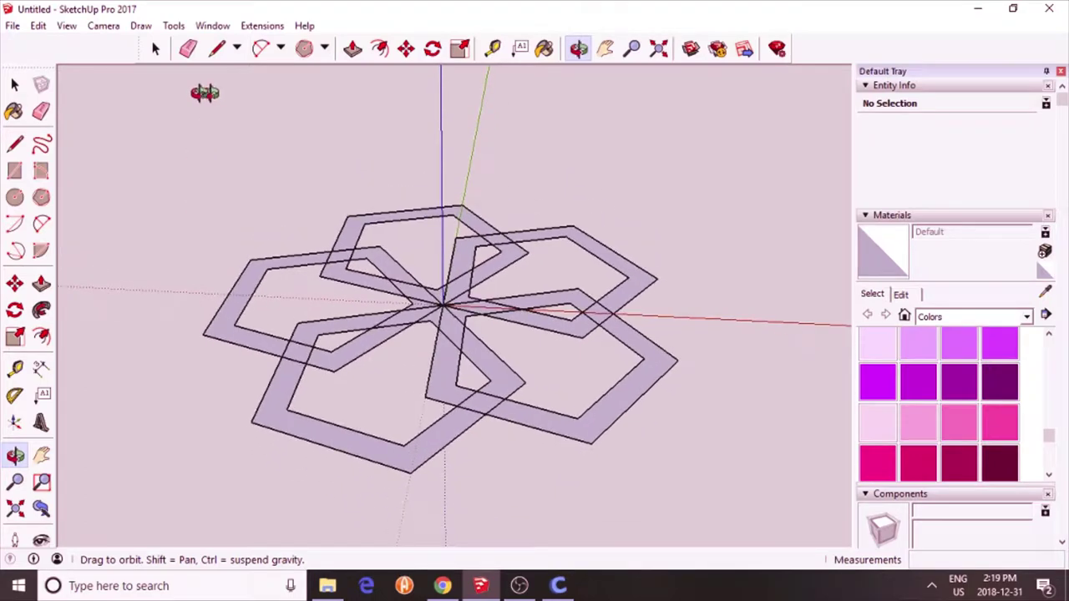
{"action": "left_click", "coordinate": [14, 84]}
{"action": "double_click", "coordinate": [290, 402]}
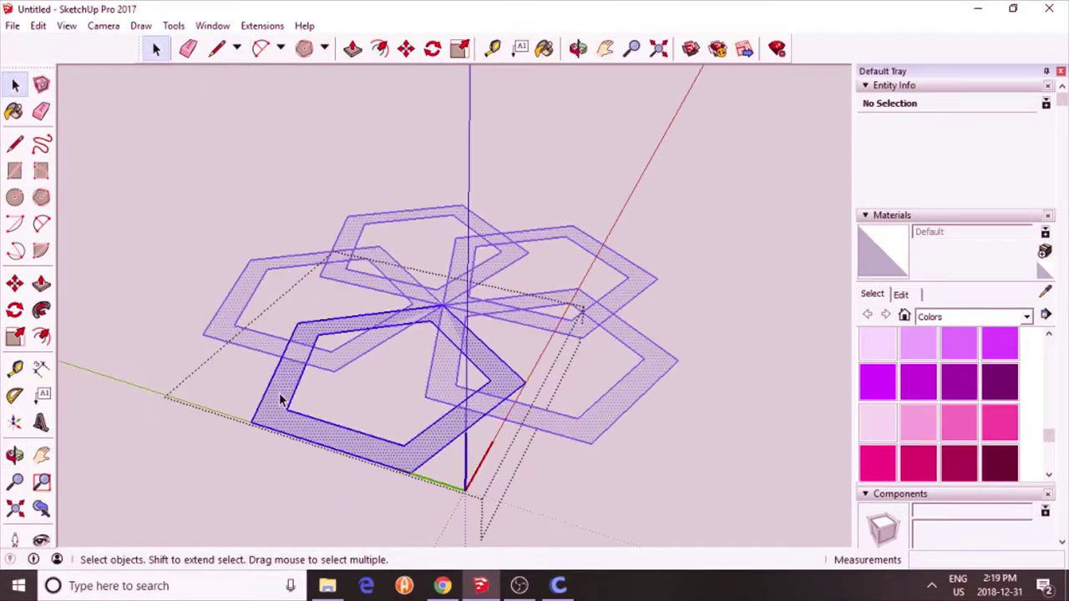
{"action": "left_click", "coordinate": [282, 401]}
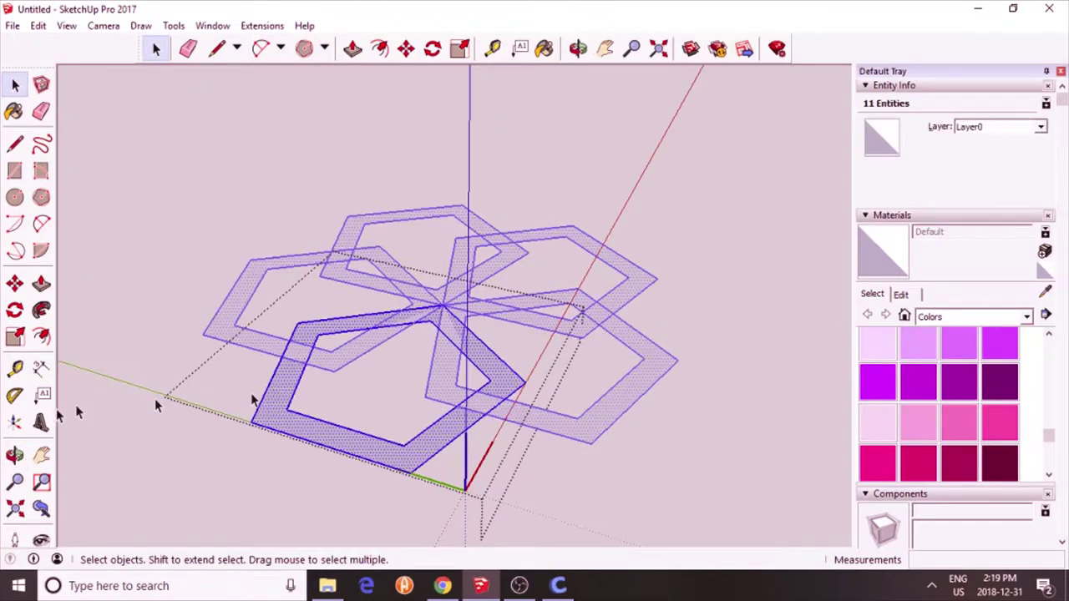
{"action": "left_click", "coordinate": [41, 284]}
{"action": "left_click_drag", "start_coordinate": [288, 384], "coordinate": [289, 356]}
{"action": "type", "text": "3"}
{"action": "key", "text": "Return"}
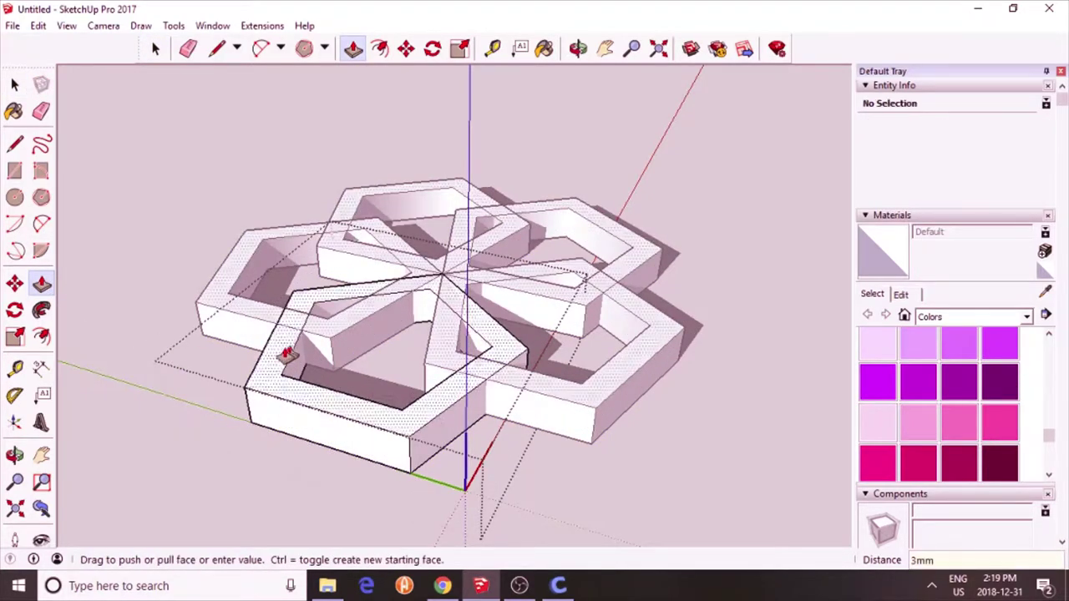
{"action": "left_click", "coordinate": [14, 85]}
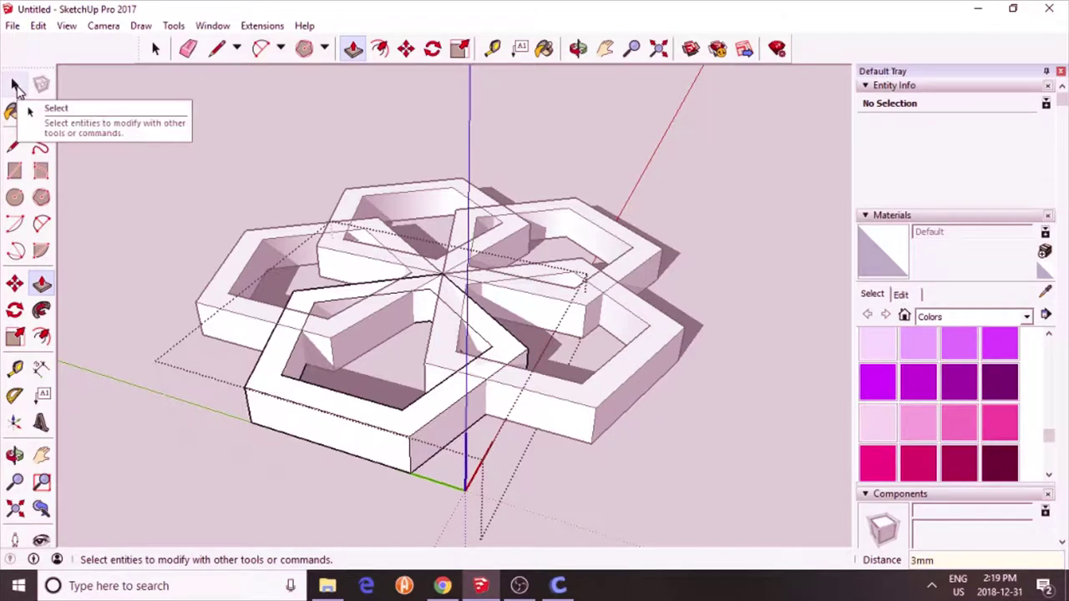
{"action": "left_click", "coordinate": [14, 85]}
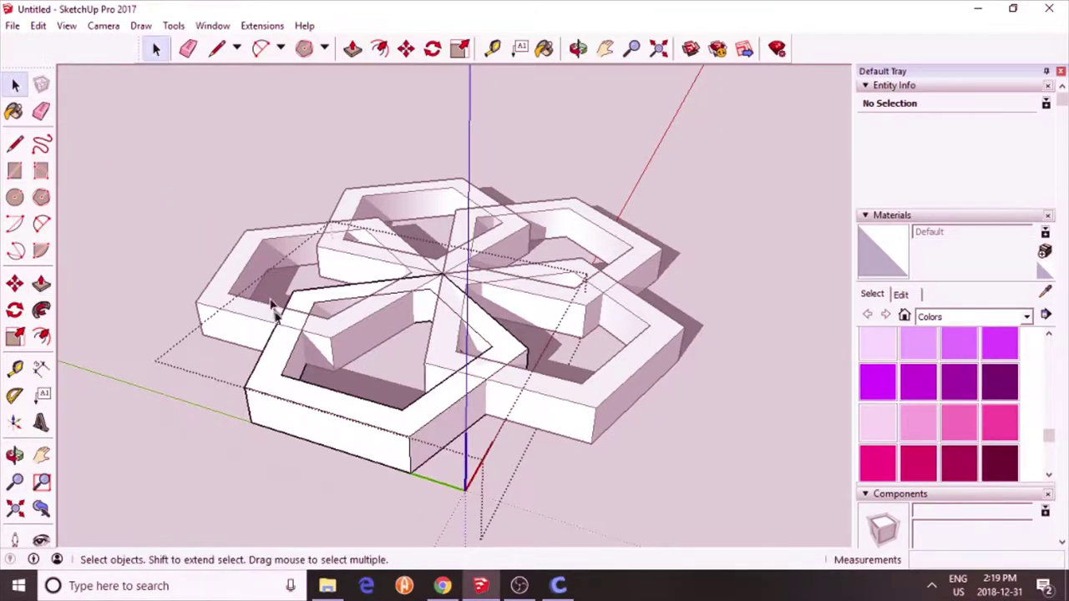
{"action": "triple_click", "coordinate": [284, 340]}
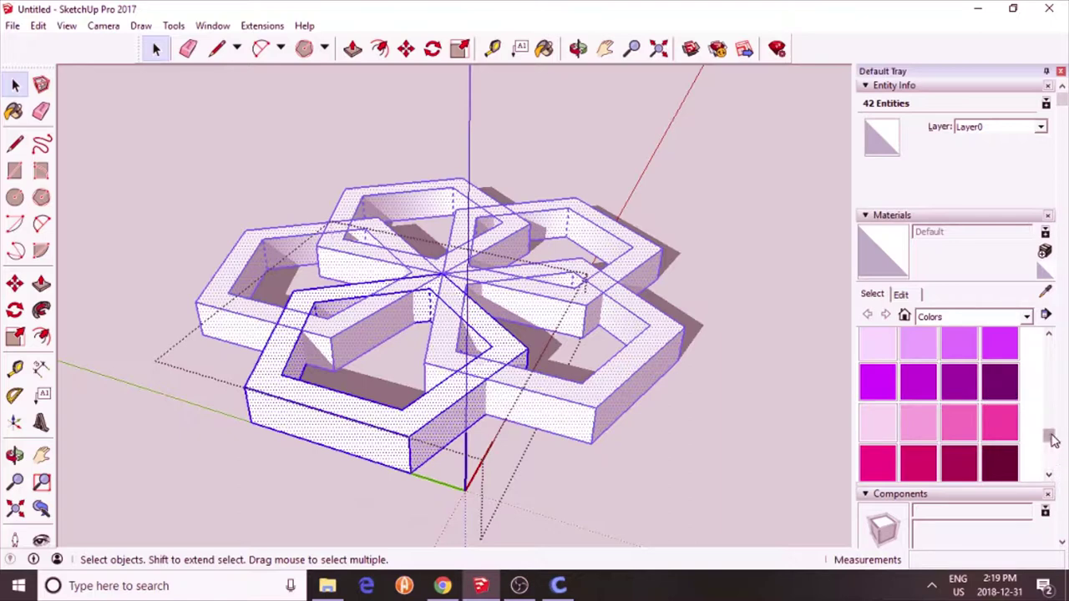
Paint the selected rings blue with Color H07.
{"action": "left_click_drag", "start_coordinate": [1054, 441], "coordinate": [1058, 410]}
{"action": "left_click", "coordinate": [962, 395]}
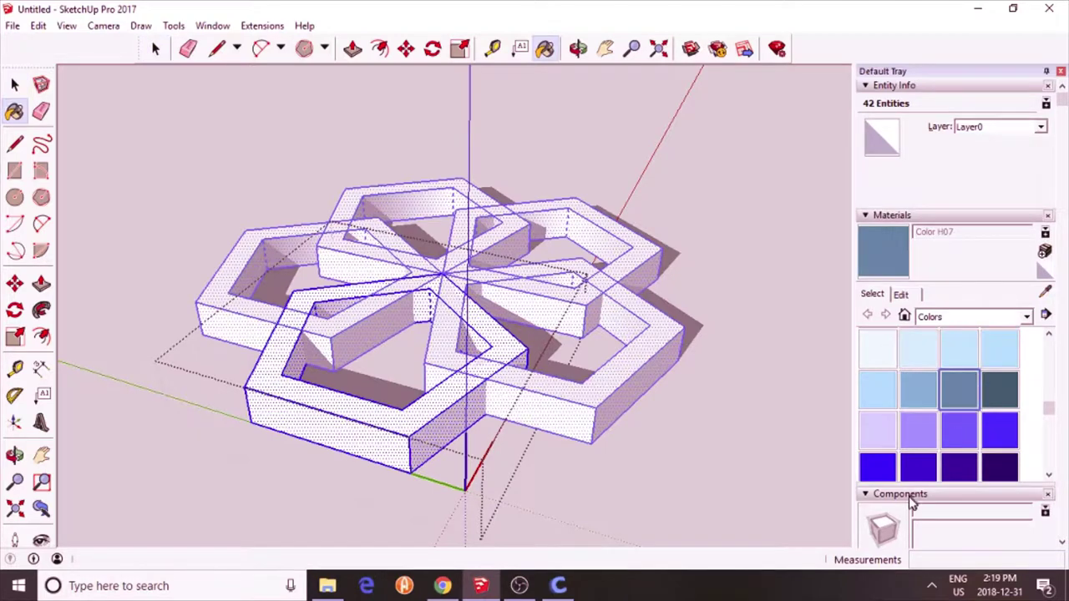
{"action": "left_click", "coordinate": [470, 370]}
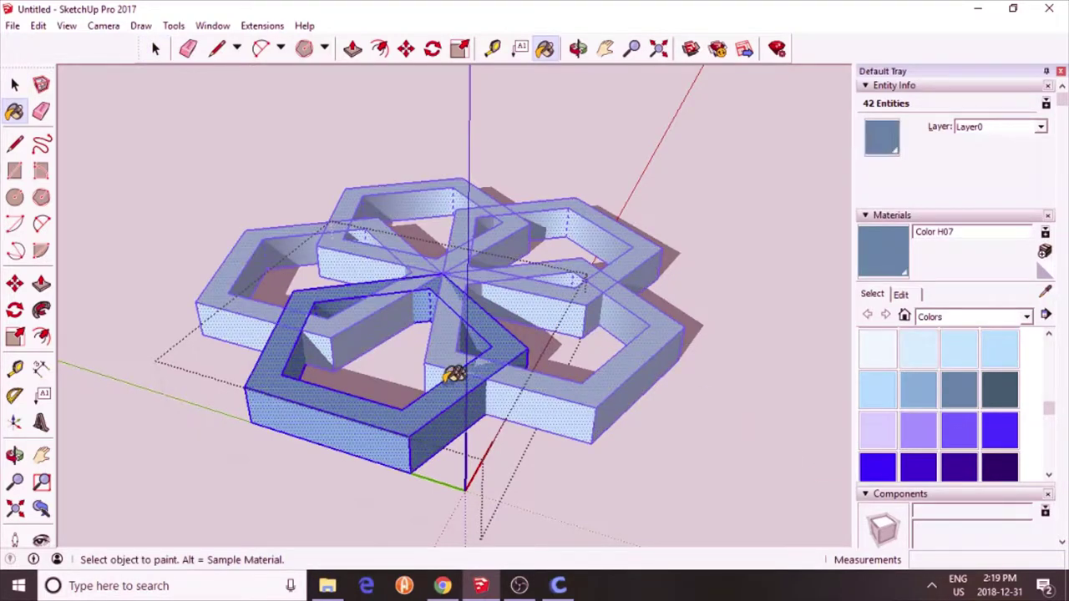
{"action": "left_click", "coordinate": [15, 85]}
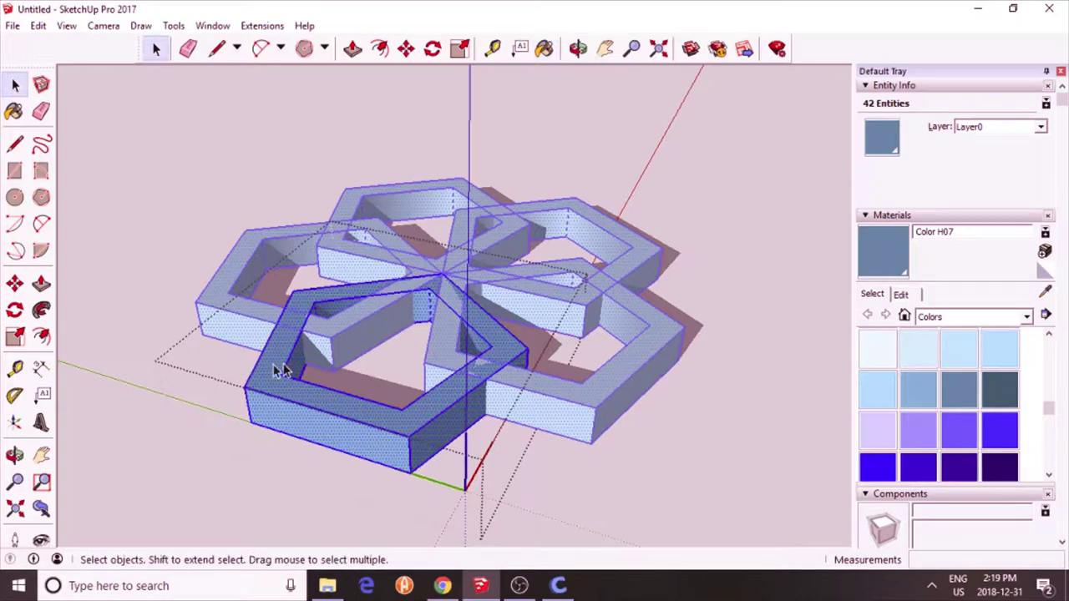
{"action": "left_click", "coordinate": [212, 349]}
Paint the rings' top faces orange with Color C04 and select all five ring pieces.
{"action": "double_click", "coordinate": [279, 368]}
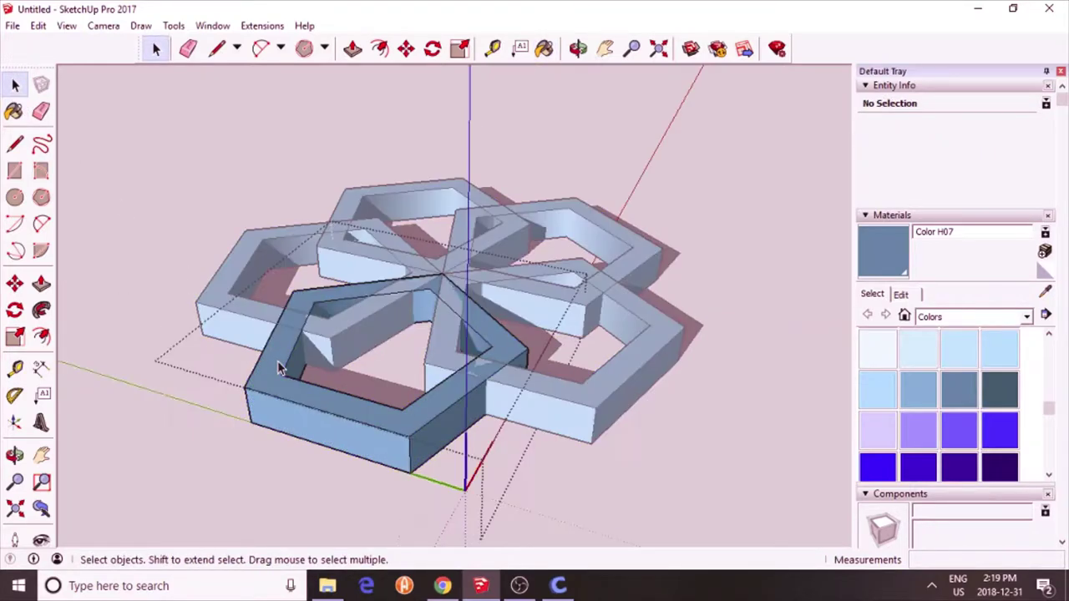
{"action": "left_click", "coordinate": [279, 368]}
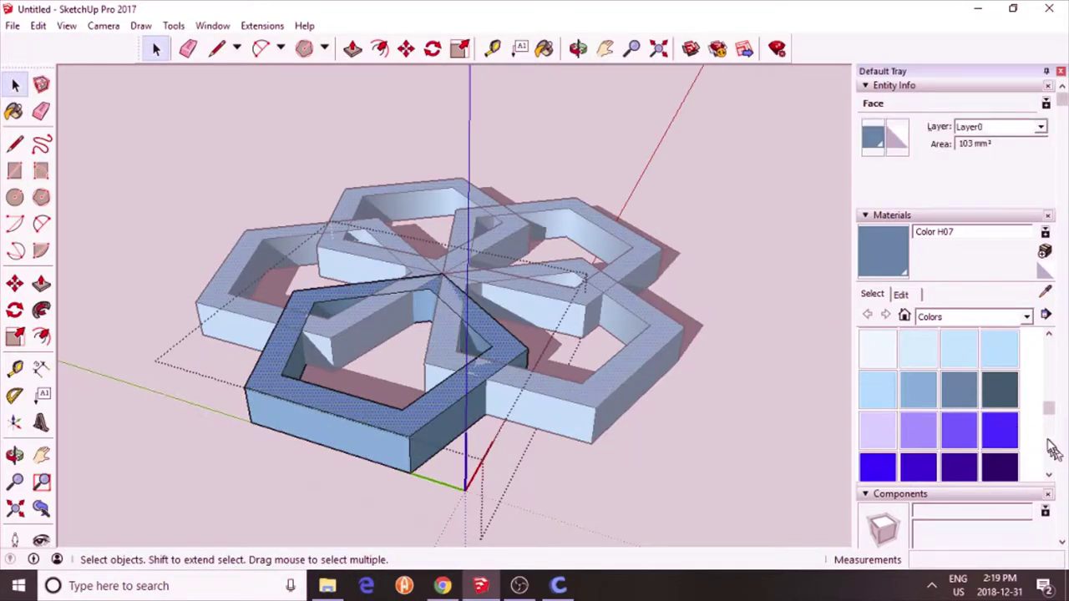
{"action": "left_click_drag", "start_coordinate": [1053, 411], "coordinate": [1051, 359]}
{"action": "left_click", "coordinate": [1000, 421]}
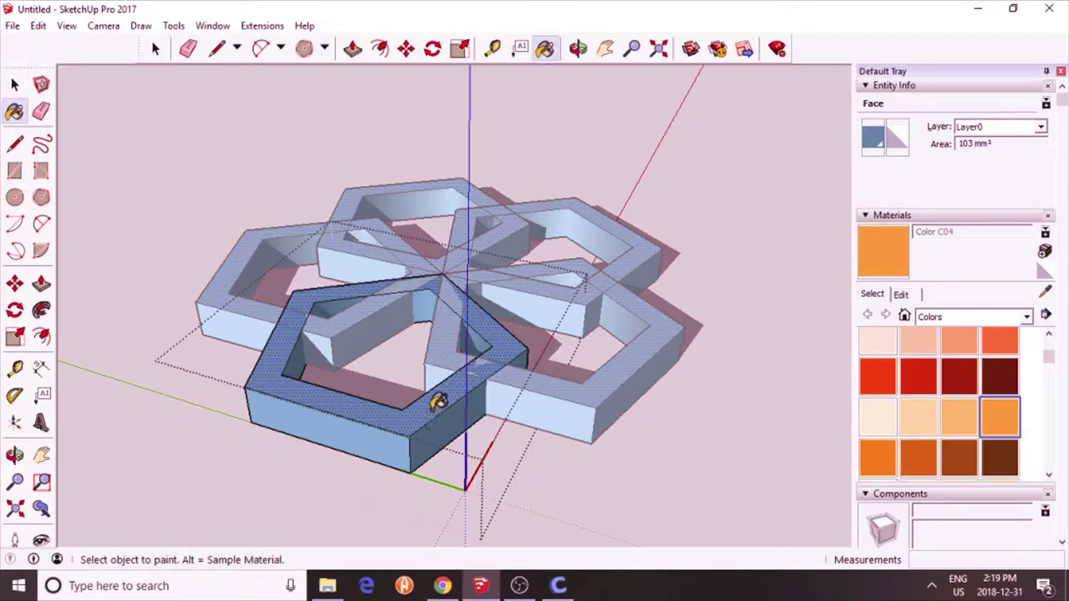
{"action": "left_click", "coordinate": [438, 402]}
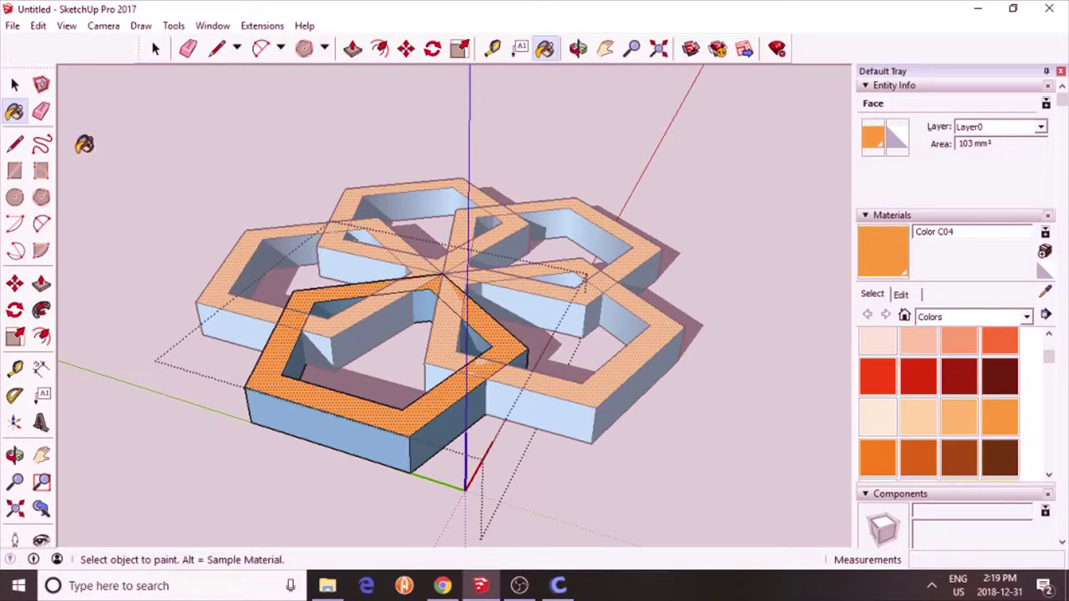
{"action": "left_click", "coordinate": [14, 84]}
{"action": "left_click", "coordinate": [163, 142]}
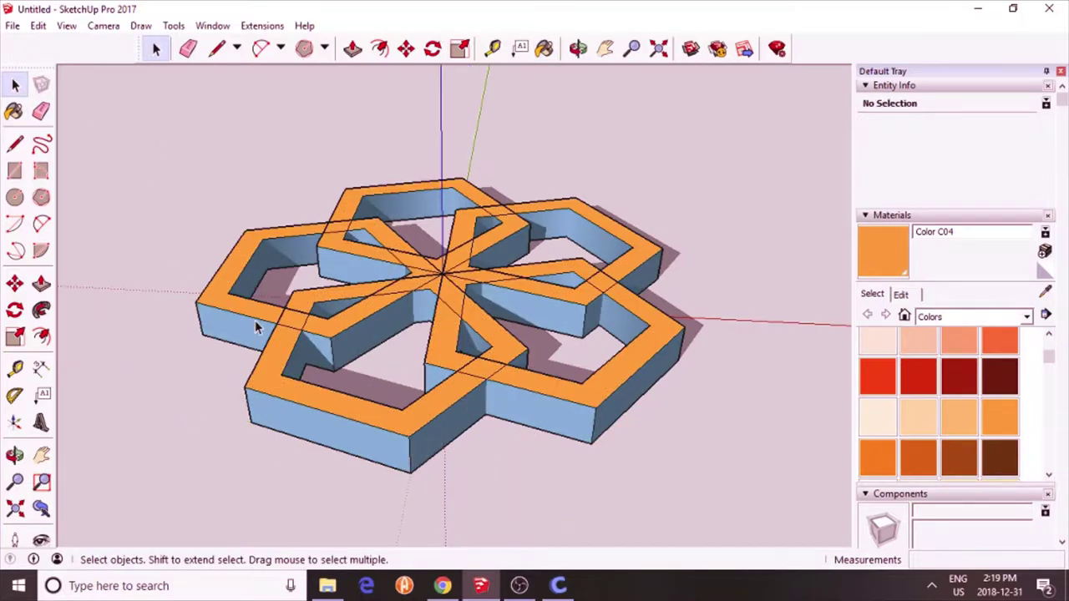
{"action": "left_click_drag", "start_coordinate": [155, 146], "coordinate": [749, 515]}
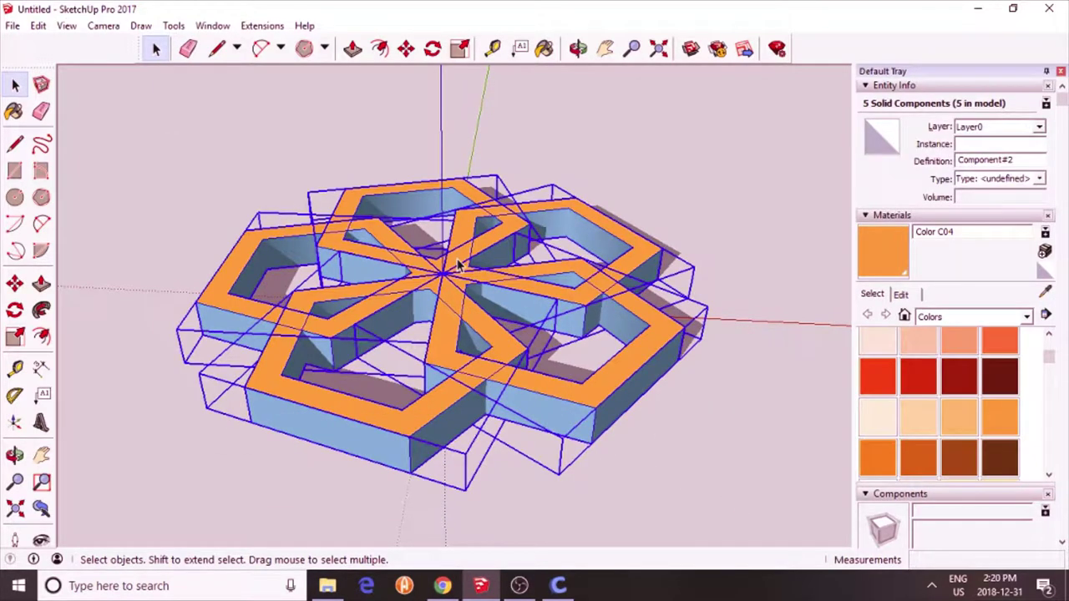
Merge the five selected rings into one solid with Outer Shell.
{"action": "right_click", "coordinate": [437, 275]}
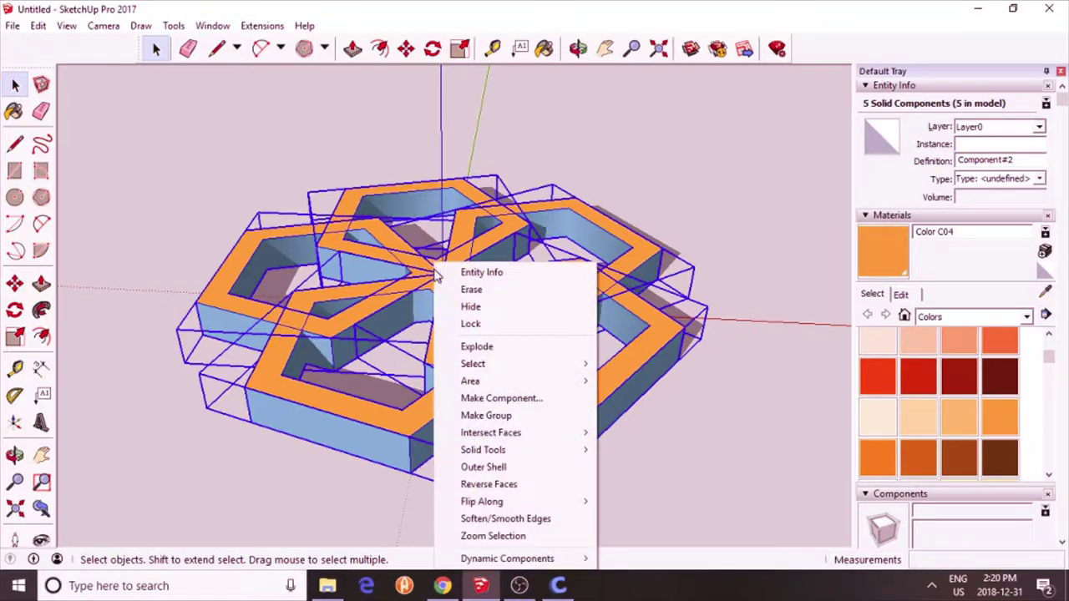
{"action": "left_click", "coordinate": [501, 468]}
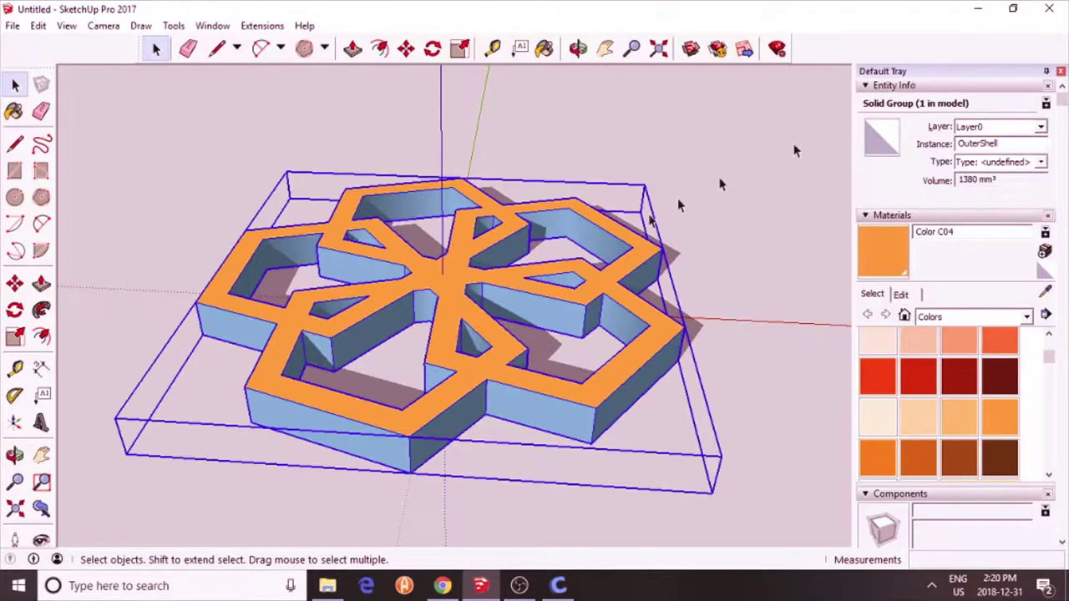
{"action": "left_click", "coordinate": [15, 455]}
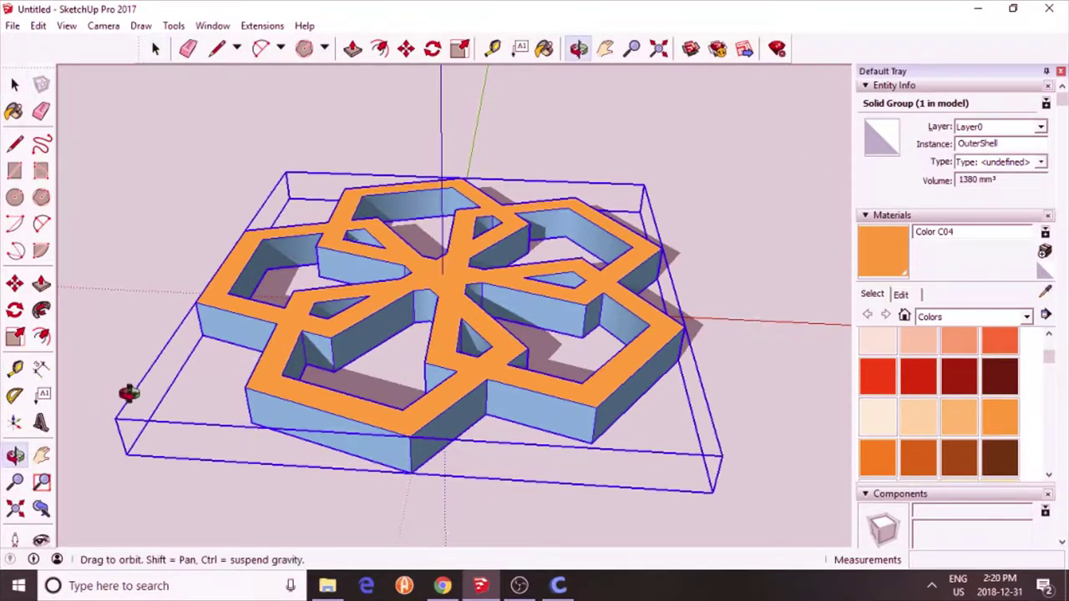
{"action": "left_click_drag", "start_coordinate": [131, 393], "coordinate": [162, 406]}
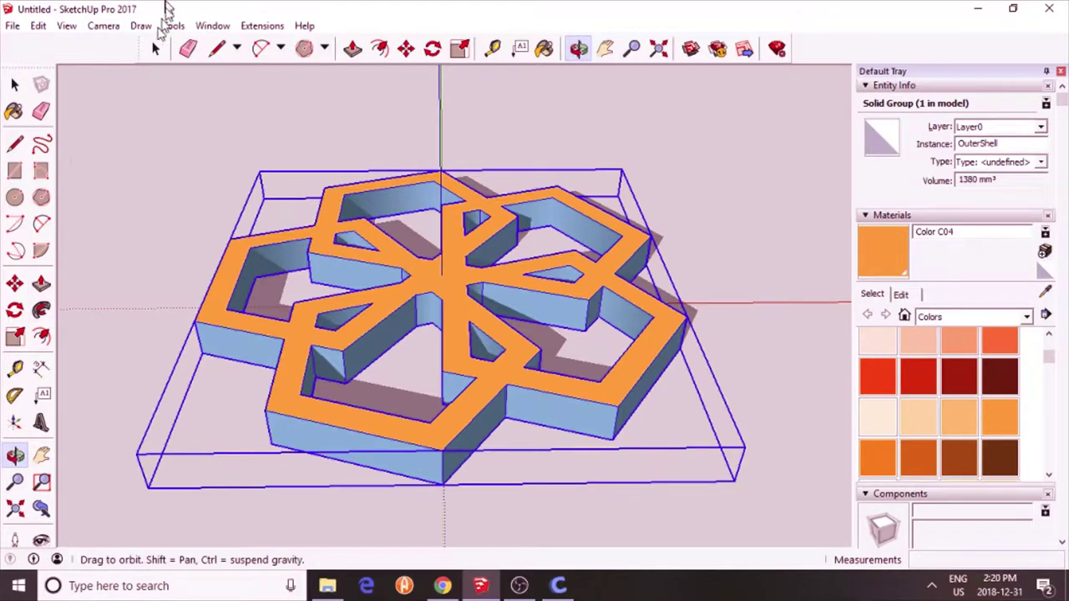
Switch to the standard Iso view and orbit to a lower angle.
{"action": "right_click", "coordinate": [114, 37]}
{"action": "left_click", "coordinate": [107, 29]}
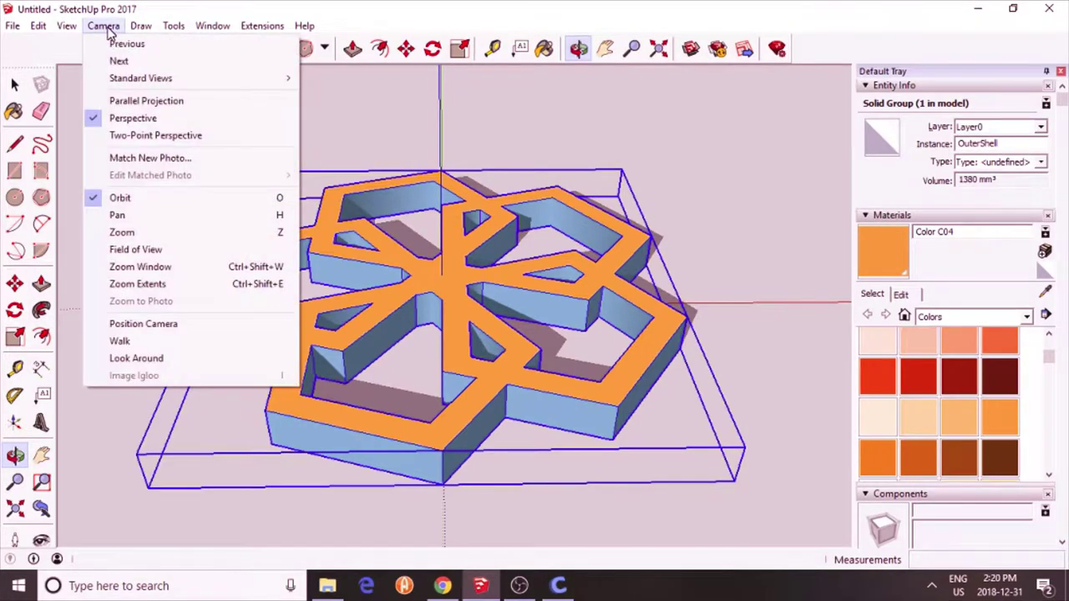
{"action": "mouse_move", "coordinate": [209, 81]}
{"action": "left_click", "coordinate": [348, 185]}
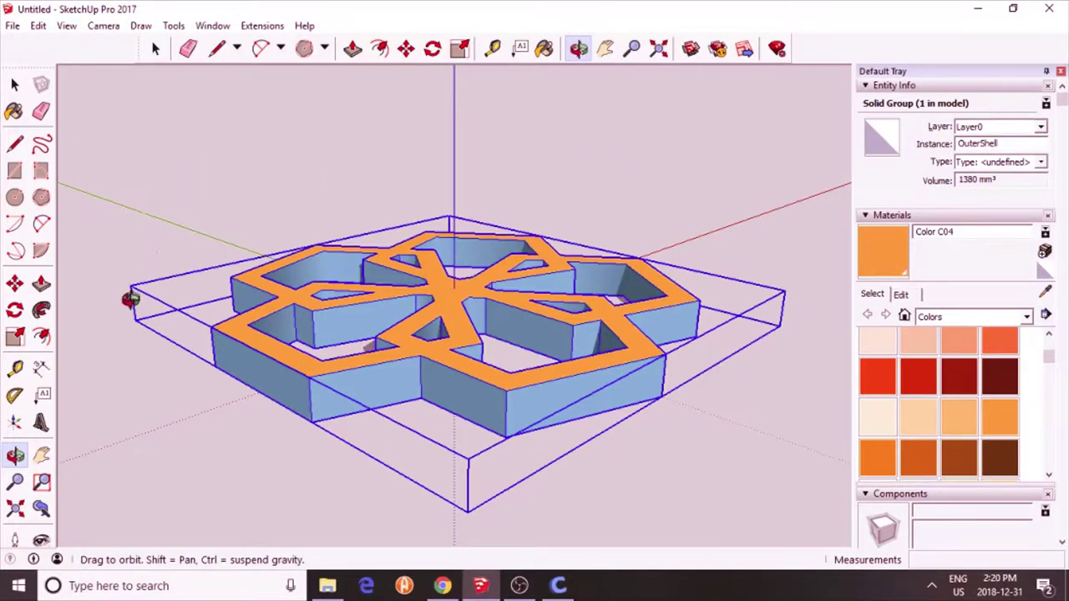
{"action": "left_click_drag", "start_coordinate": [142, 315], "coordinate": [81, 346]}
In Iso view, rotate-copy the lattice about its outer edge by 116.57°.
{"action": "left_click", "coordinate": [15, 312]}
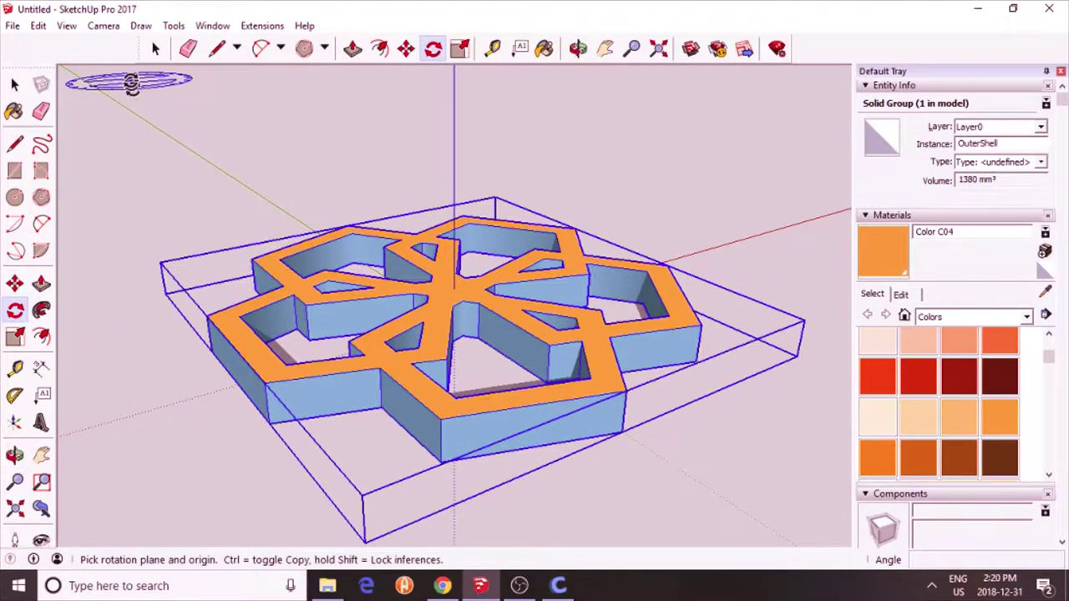
{"action": "left_click", "coordinate": [106, 25]}
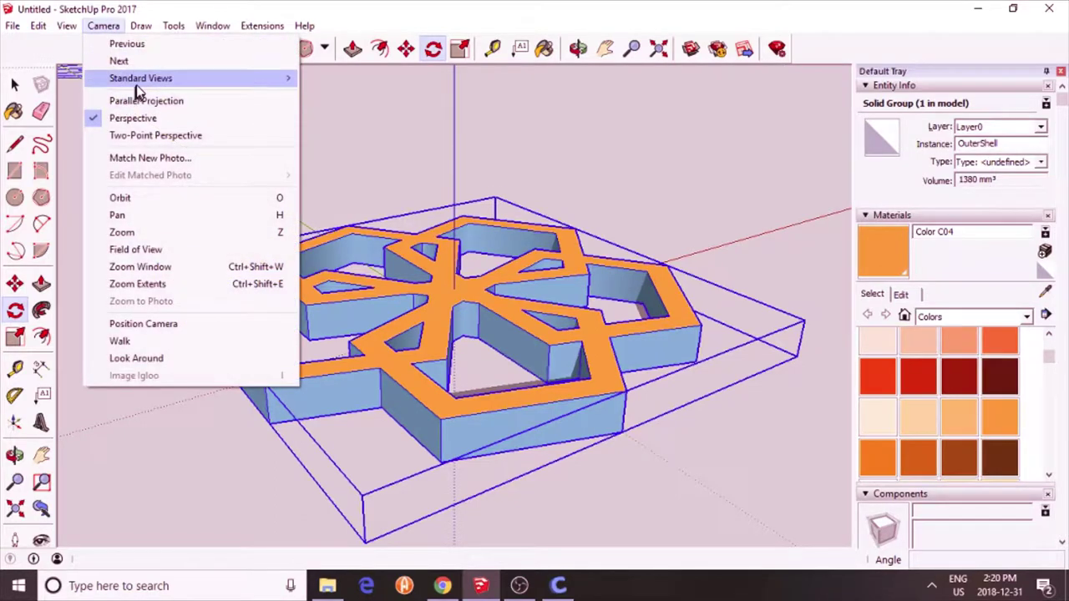
{"action": "mouse_move", "coordinate": [144, 80]}
{"action": "left_click", "coordinate": [363, 183]}
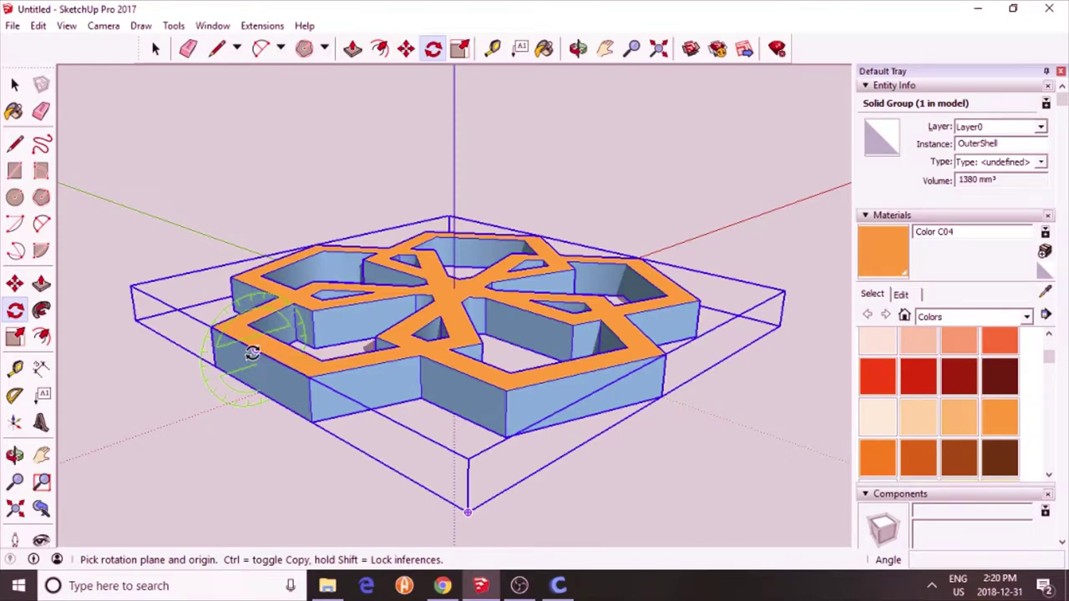
{"action": "left_click_drag", "start_coordinate": [252, 354], "coordinate": [639, 256]}
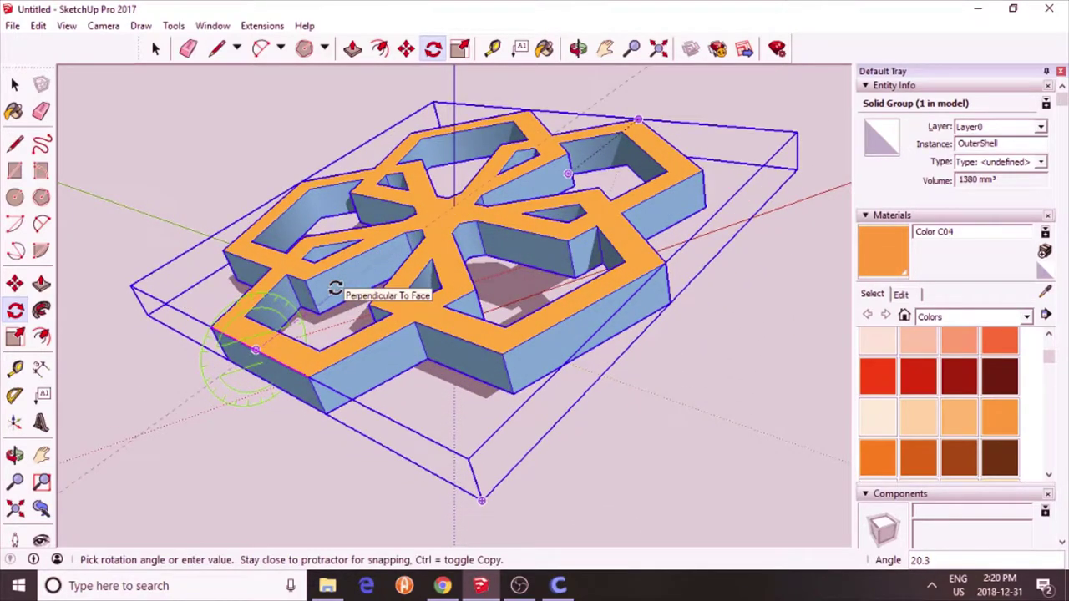
{"action": "key", "text": "ctrl"}
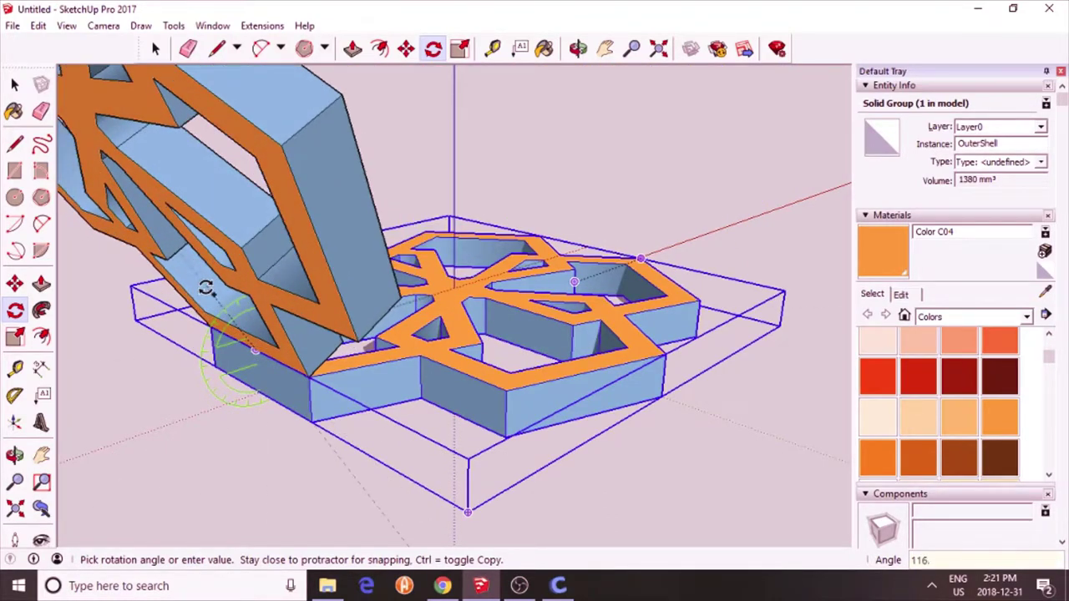
{"action": "left_click", "coordinate": [205, 288]}
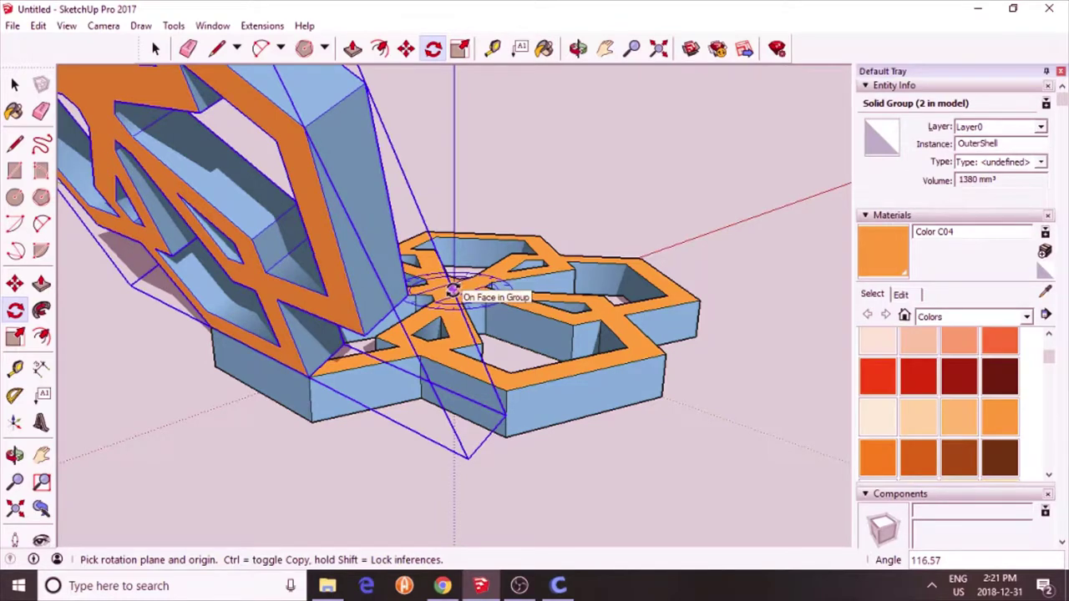
Array the tilted panel five times around the base lattice's centre, then deselect.
{"action": "left_click", "coordinate": [15, 457]}
{"action": "left_click_drag", "start_coordinate": [346, 439], "coordinate": [275, 434]}
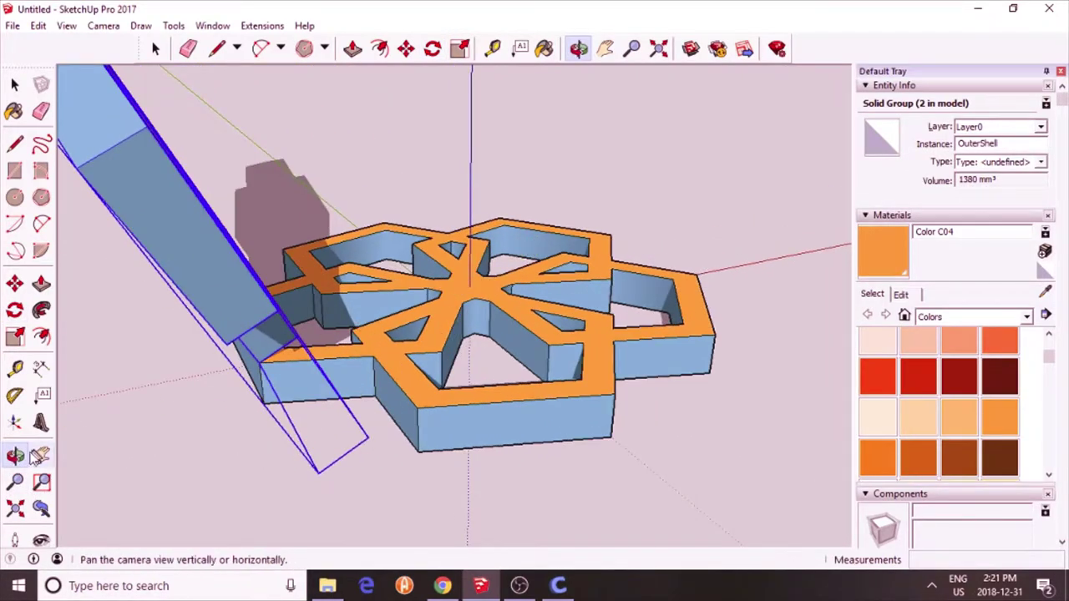
{"action": "left_click", "coordinate": [15, 311]}
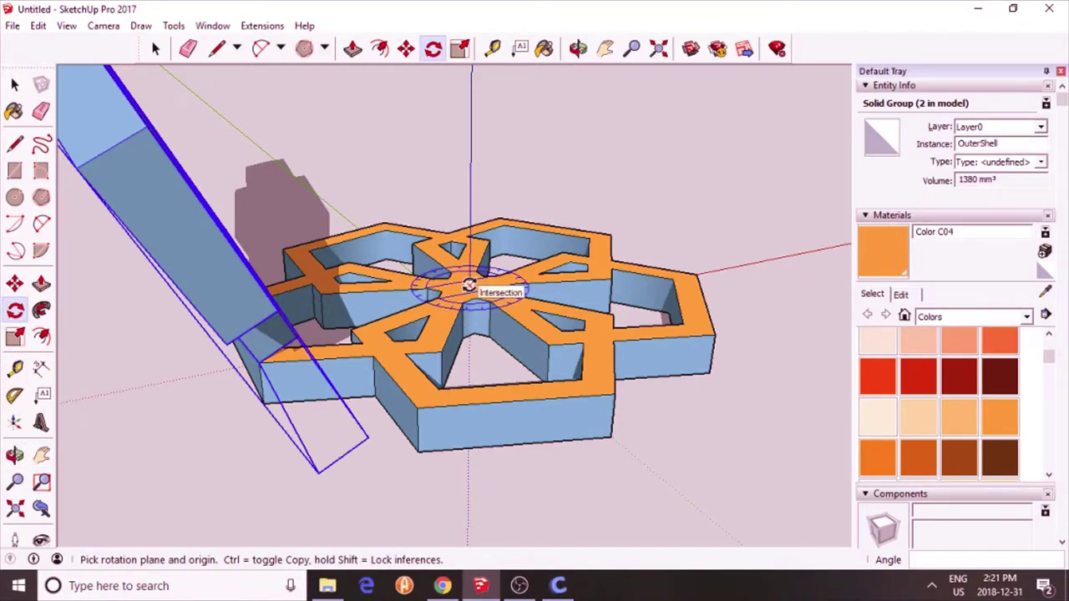
{"action": "left_click_drag", "start_coordinate": [469, 286], "coordinate": [264, 315]}
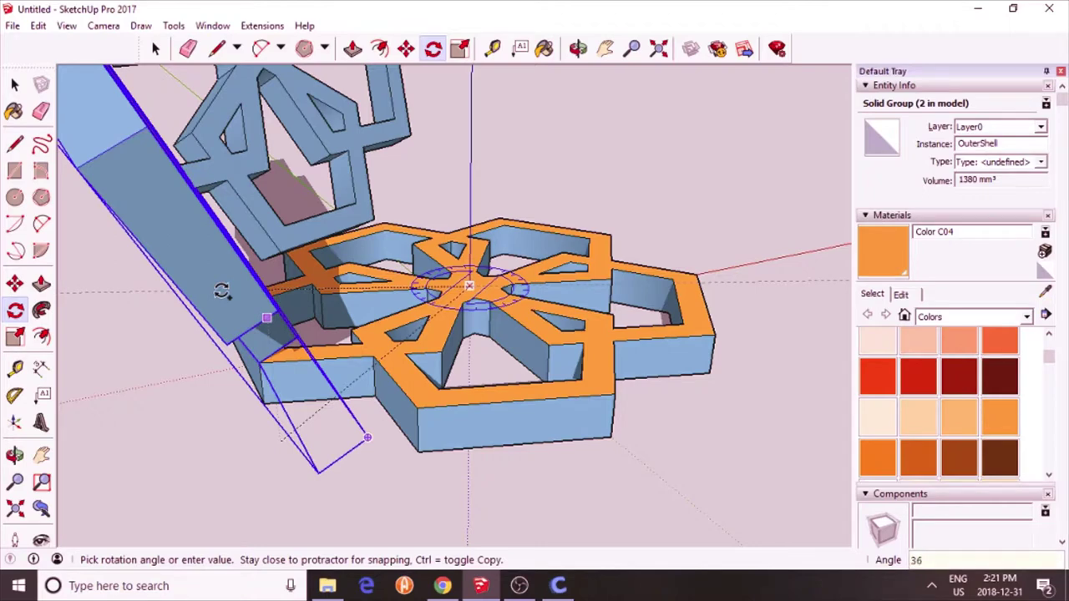
{"action": "key", "text": "Escape"}
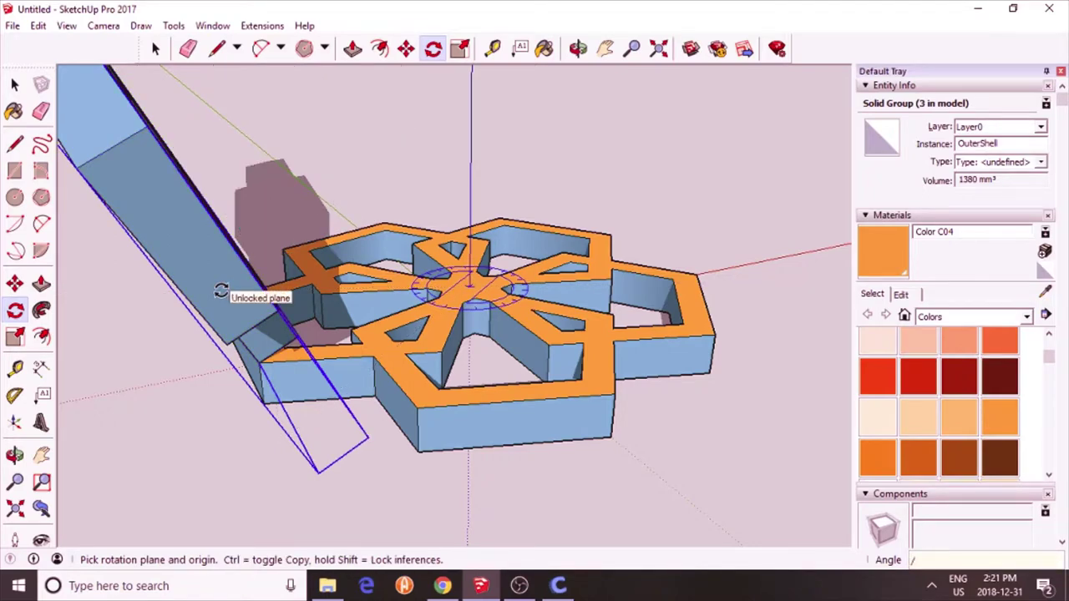
{"action": "key", "text": "ctrl+z"}
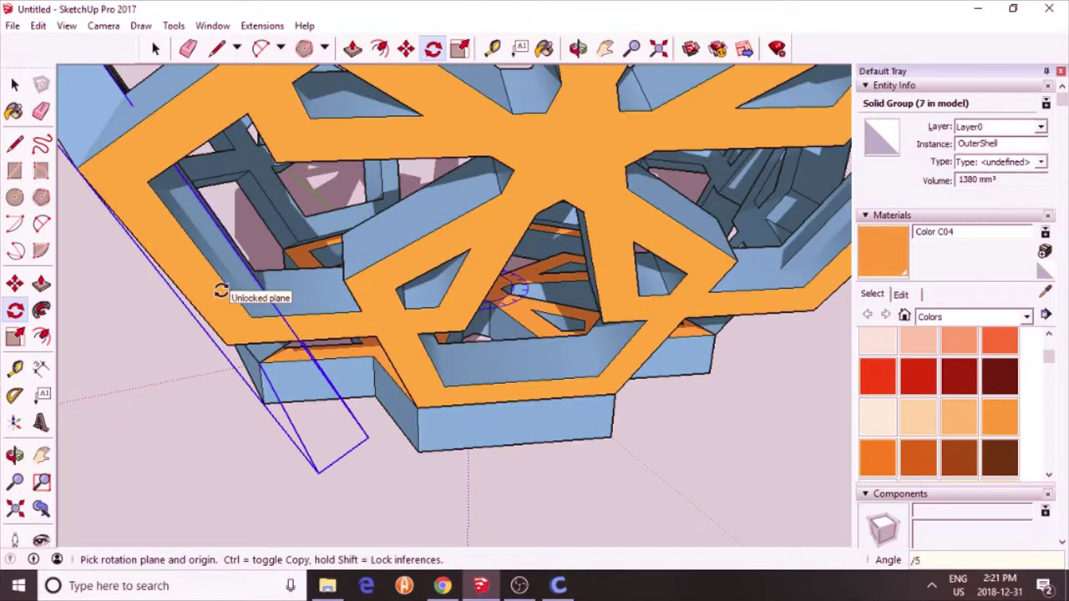
{"action": "key", "text": "ctrl+t"}
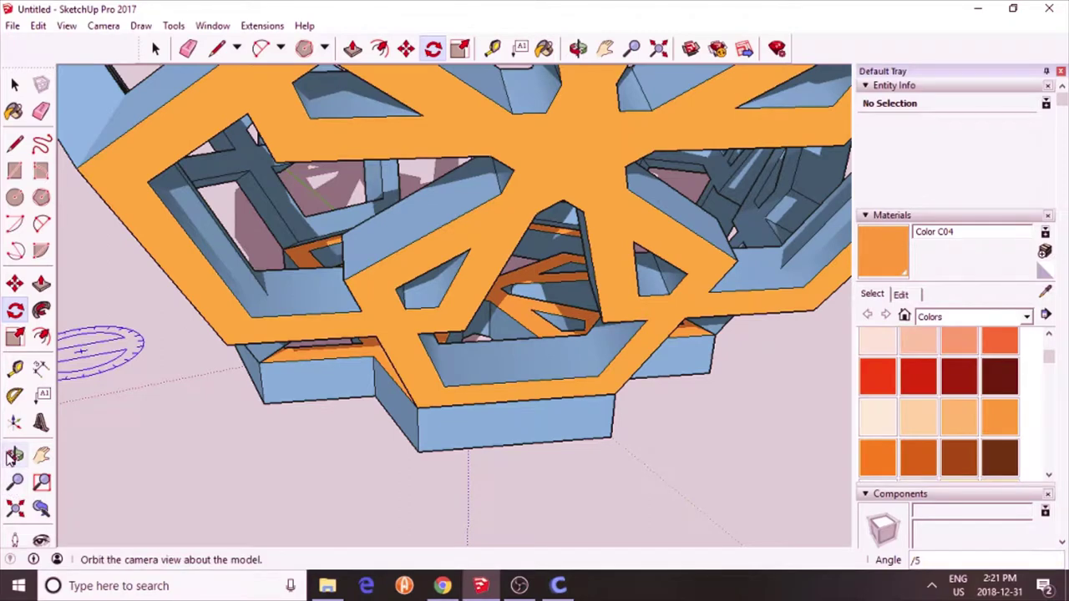
Zoom out to the whole bowl and make its six lattice groups into Component#3.
{"action": "left_click", "coordinate": [15, 456]}
{"action": "left_click", "coordinate": [15, 508]}
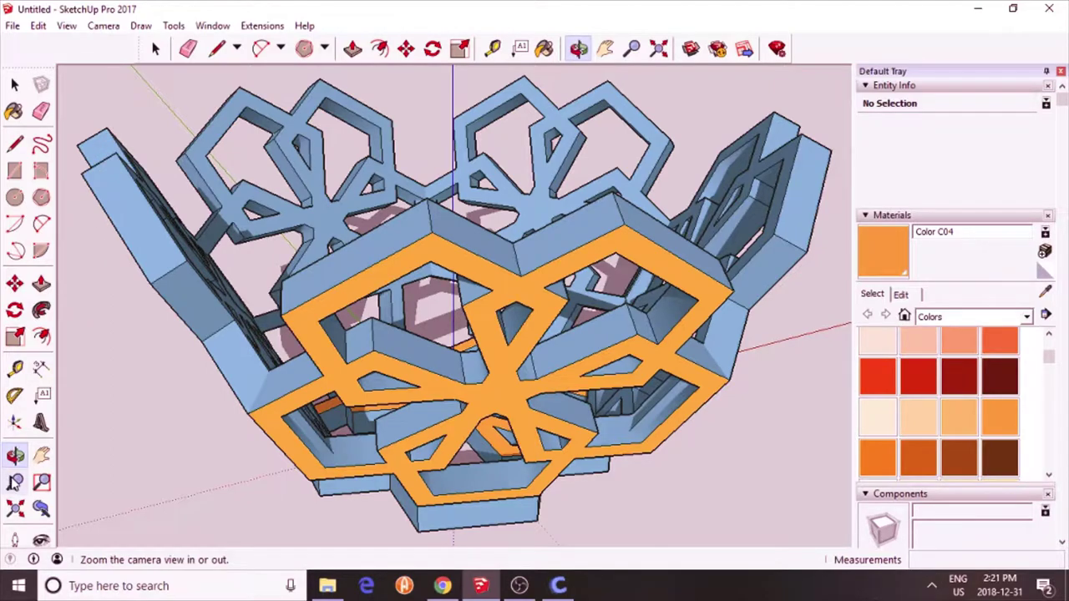
{"action": "left_click", "coordinate": [15, 483]}
{"action": "left_click_drag", "start_coordinate": [272, 263], "coordinate": [279, 334]}
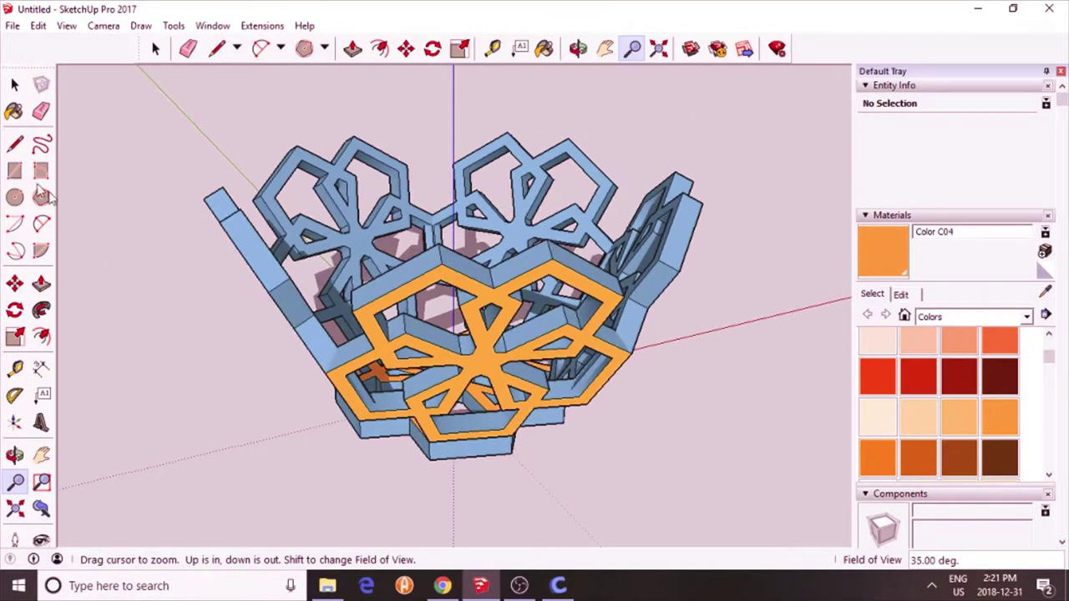
{"action": "left_click", "coordinate": [15, 84]}
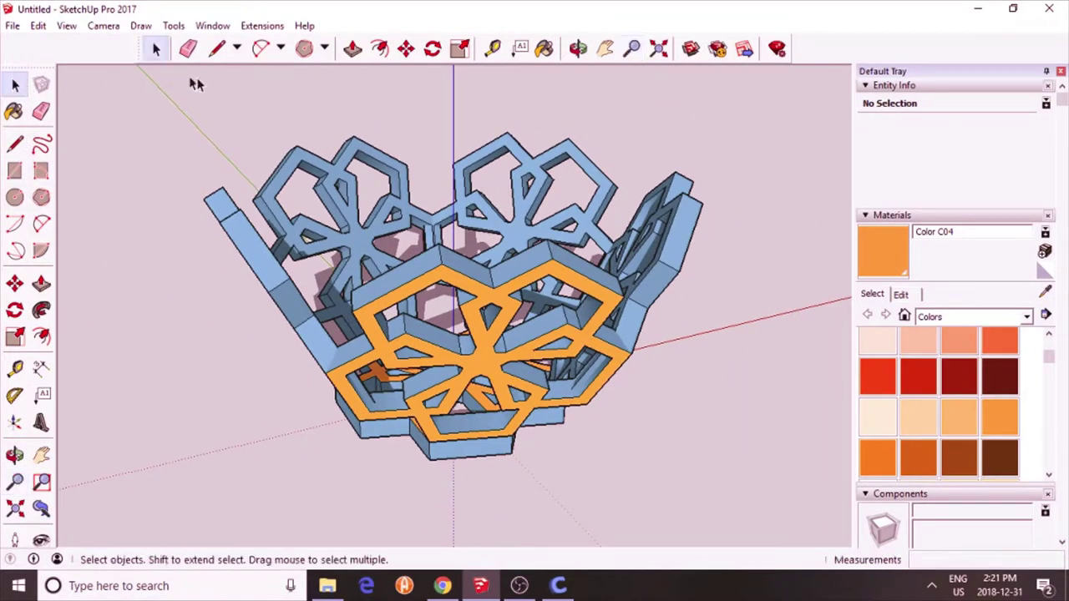
{"action": "left_click_drag", "start_coordinate": [163, 82], "coordinate": [747, 539]}
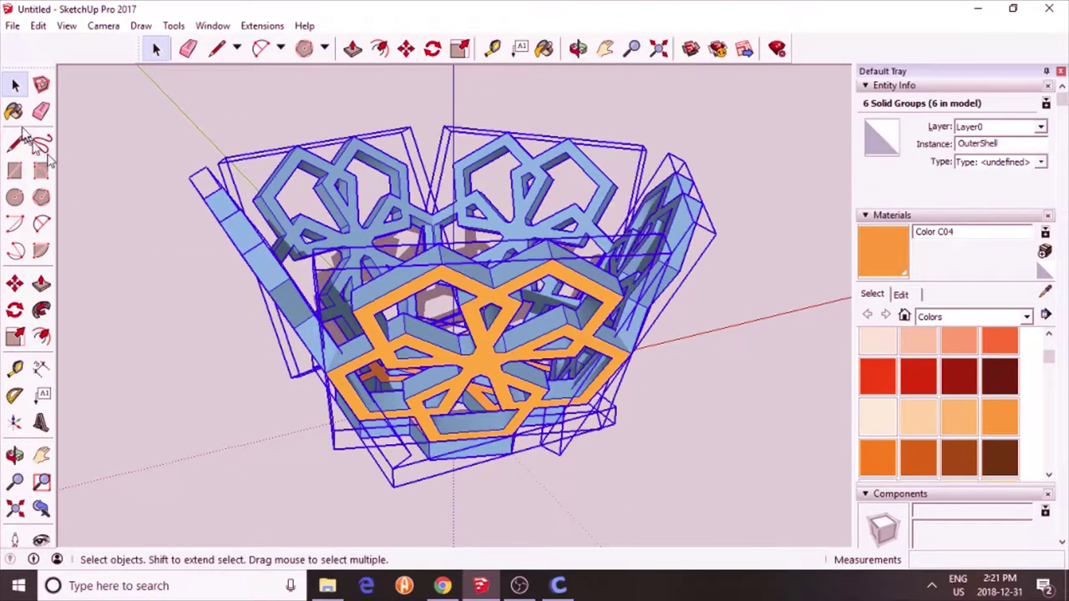
{"action": "left_click", "coordinate": [40, 85]}
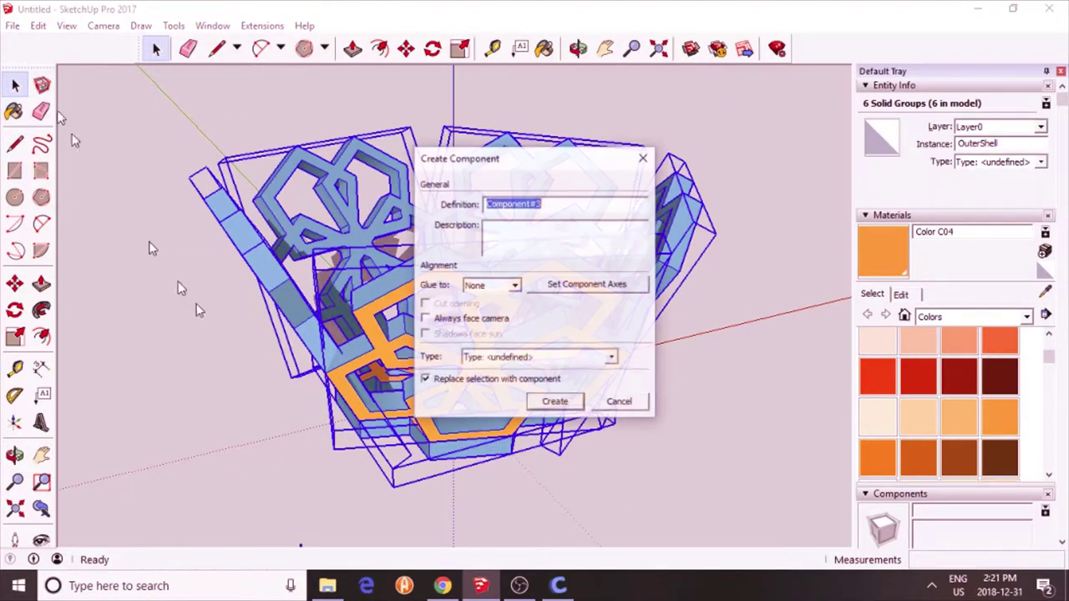
{"action": "left_click", "coordinate": [556, 402]}
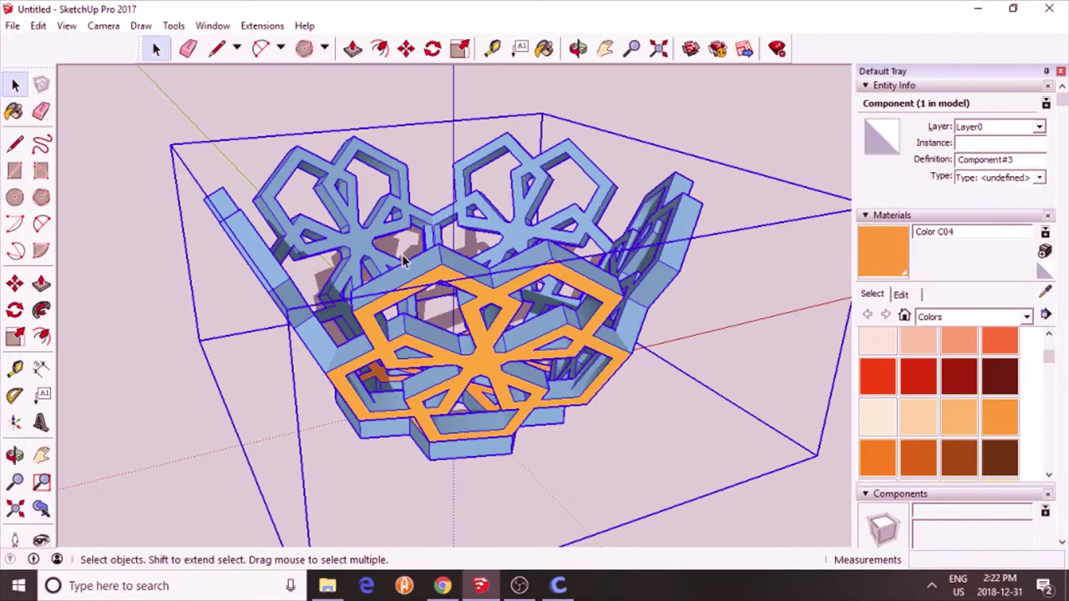
Paste the bowl in place and flip the copy along the component's blue axis.
{"action": "left_click", "coordinate": [43, 26]}
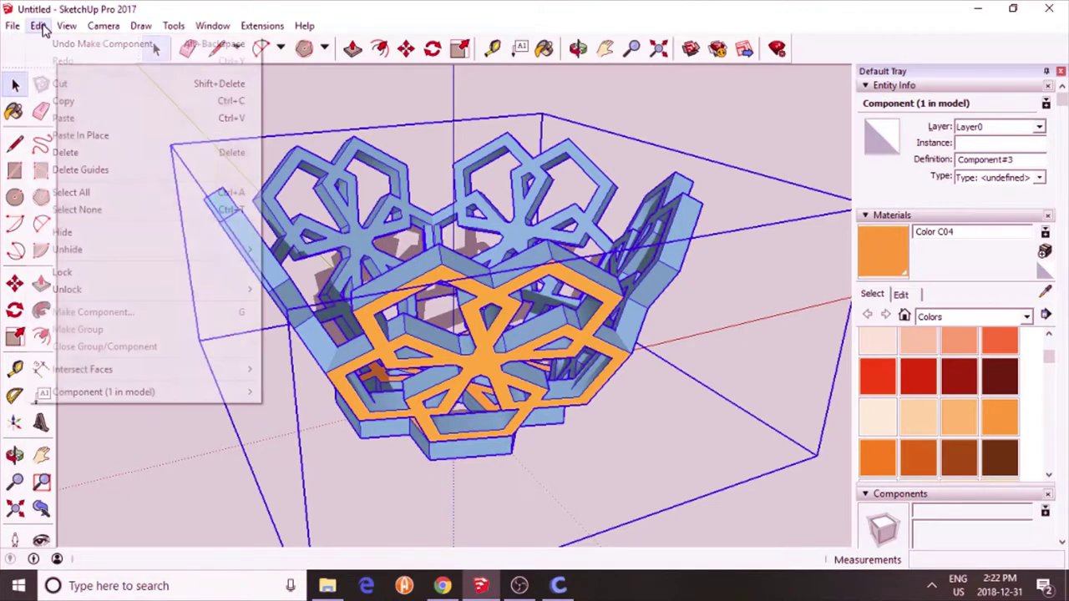
{"action": "left_click", "coordinate": [80, 136]}
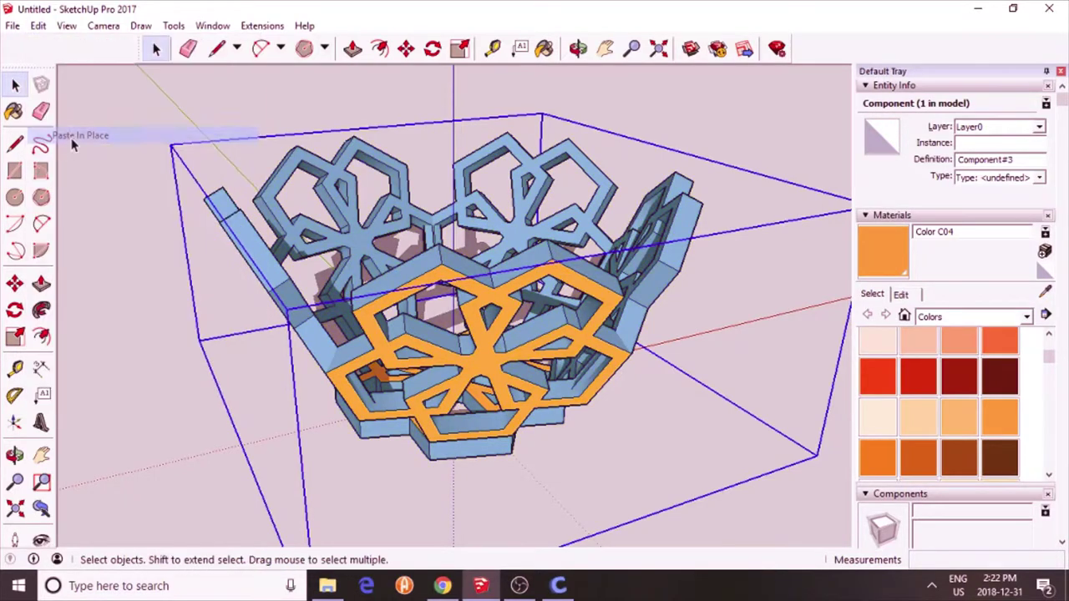
{"action": "right_click", "coordinate": [507, 359]}
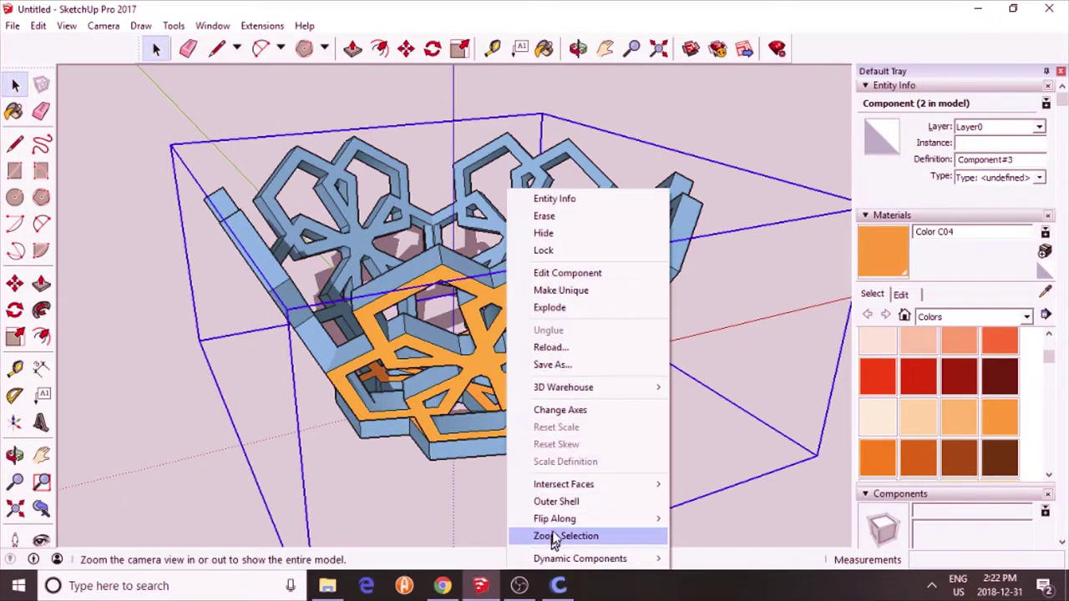
{"action": "mouse_move", "coordinate": [554, 521]}
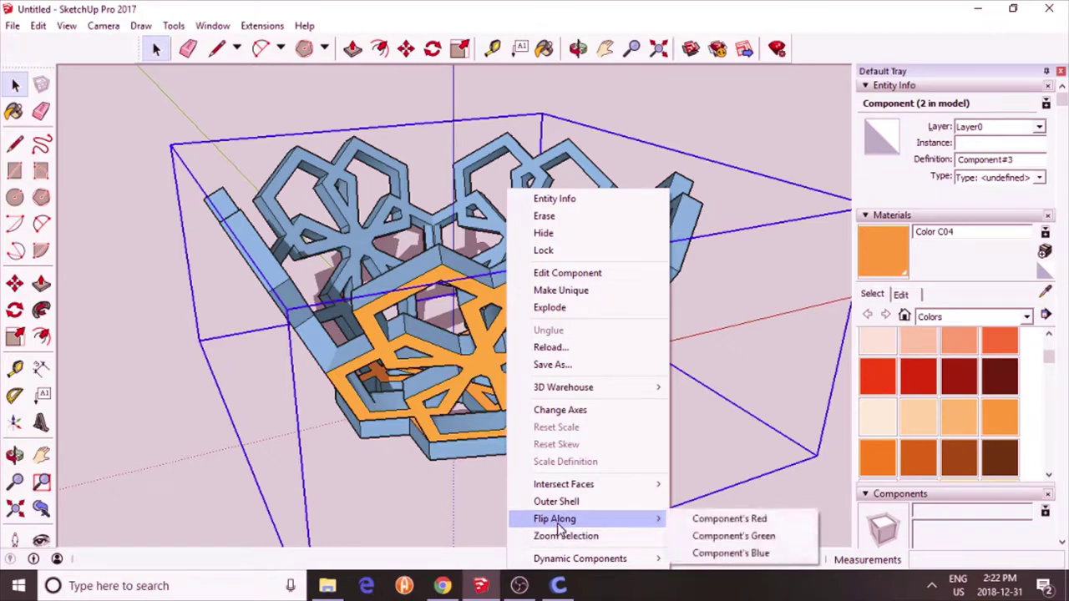
{"action": "left_click", "coordinate": [731, 555]}
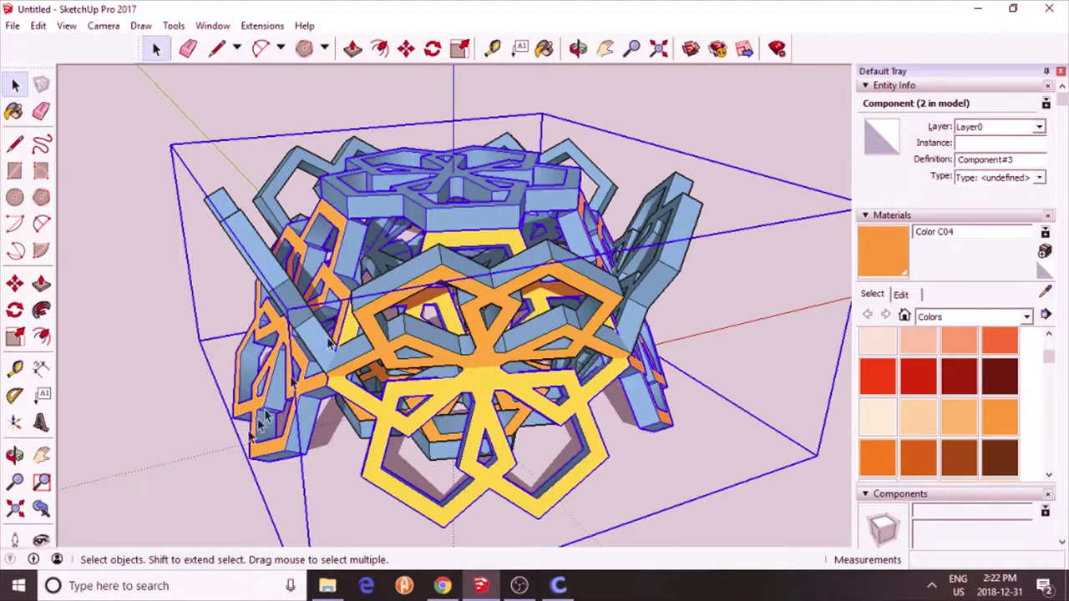
Move the flipped bowl about 3 mm down onto the lower half and orbit to check underneath.
{"action": "left_click", "coordinate": [14, 284]}
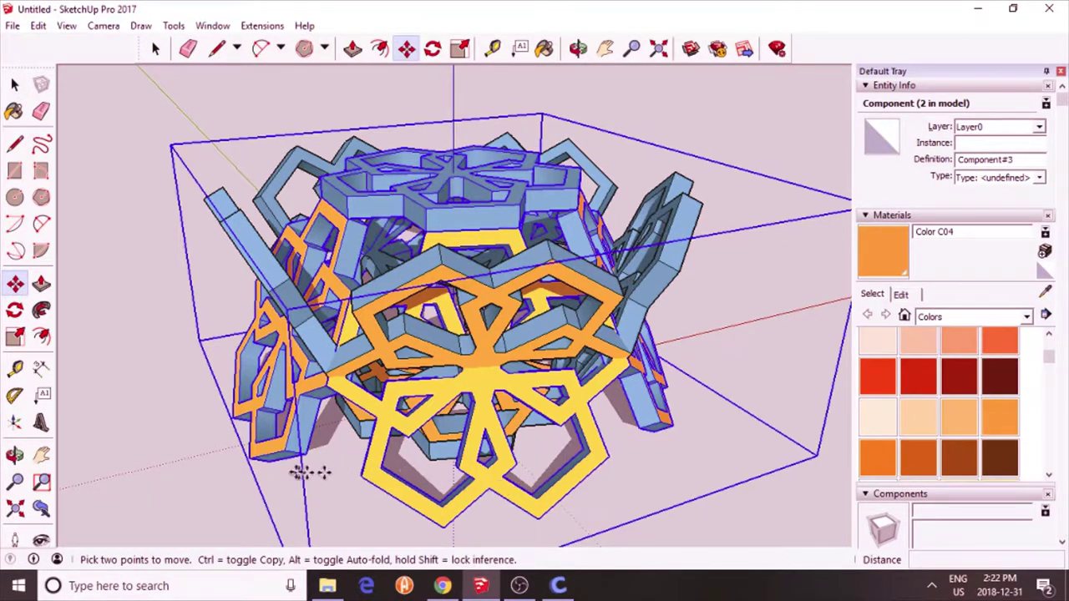
{"action": "left_click", "coordinate": [265, 465]}
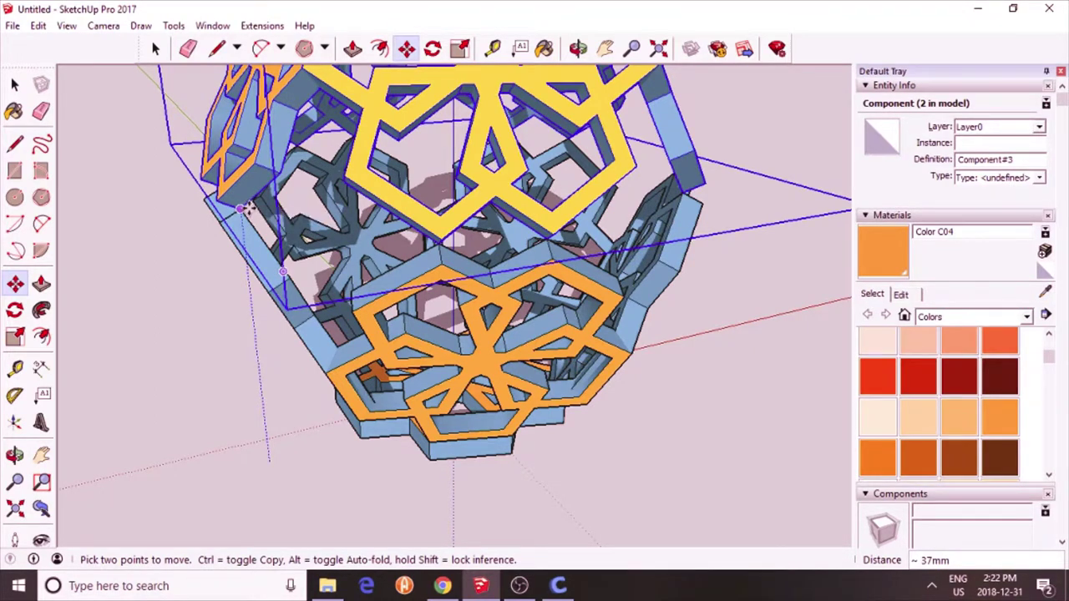
{"action": "left_click", "coordinate": [17, 455]}
{"action": "left_click_drag", "start_coordinate": [75, 447], "coordinate": [103, 407]}
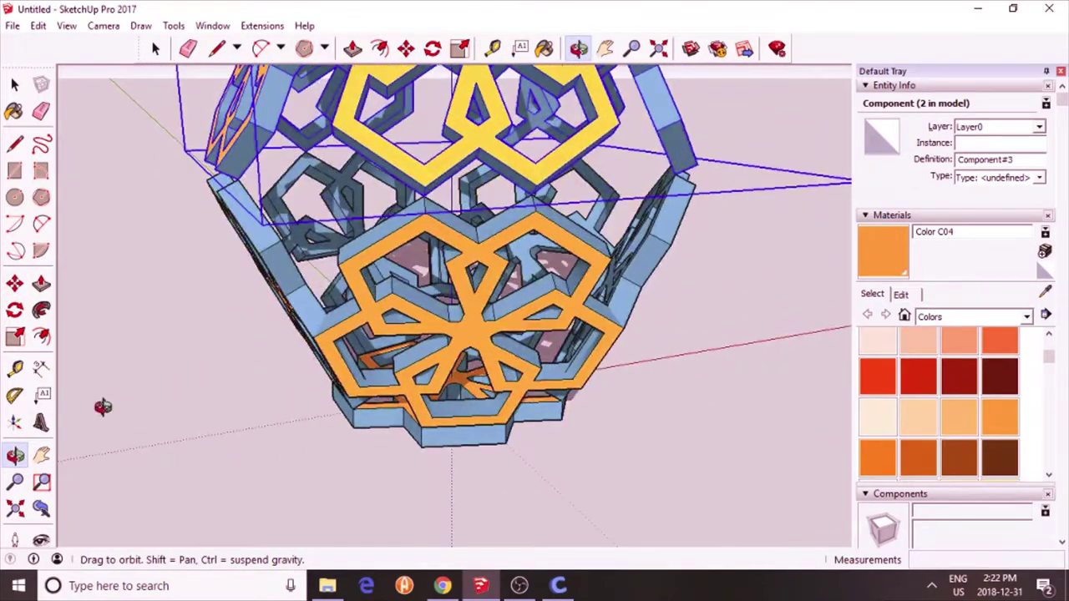
{"action": "left_click", "coordinate": [15, 285]}
{"action": "left_click", "coordinate": [424, 183]}
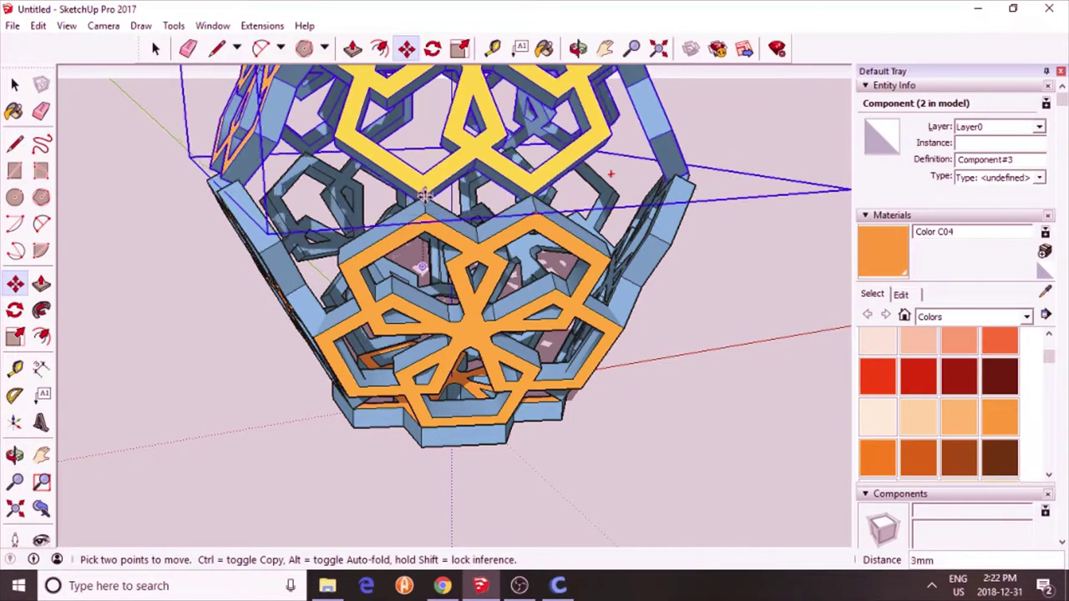
{"action": "left_click", "coordinate": [424, 215]}
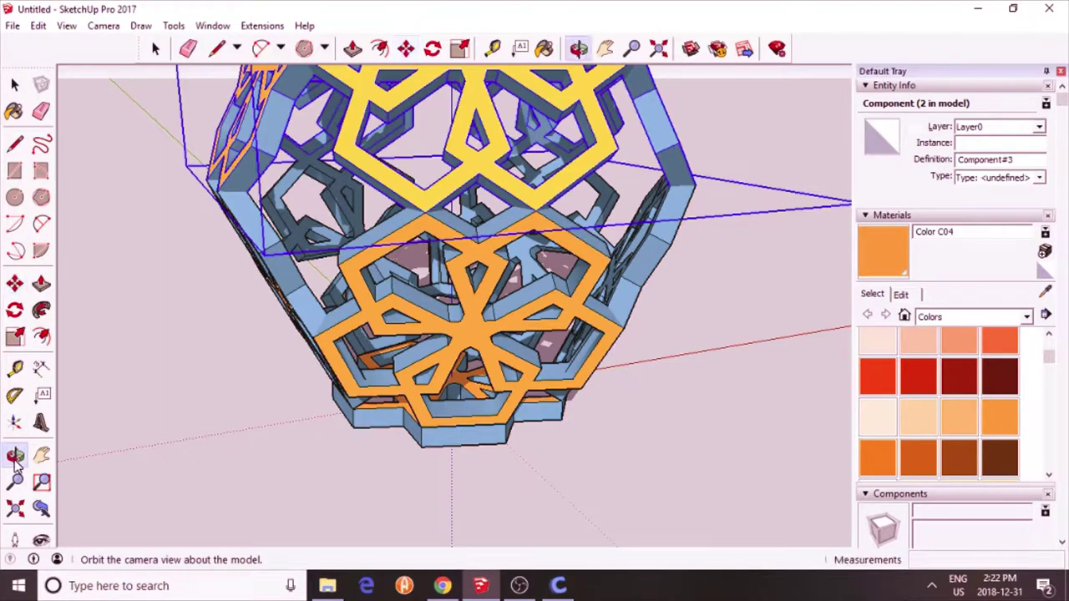
{"action": "left_click", "coordinate": [15, 451]}
{"action": "left_click_drag", "start_coordinate": [192, 334], "coordinate": [378, 351]}
Enter the lower lattice half and select its bottom pentagon solid group.
{"action": "left_click", "coordinate": [14, 84]}
{"action": "left_click", "coordinate": [228, 361]}
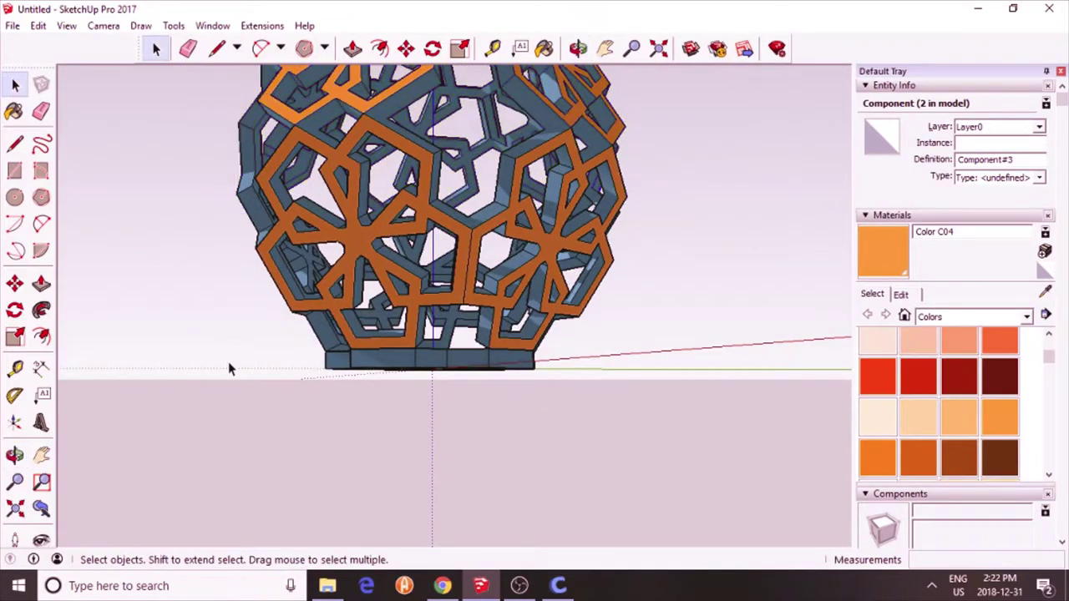
{"action": "left_click", "coordinate": [400, 367]}
{"action": "double_click", "coordinate": [399, 368]}
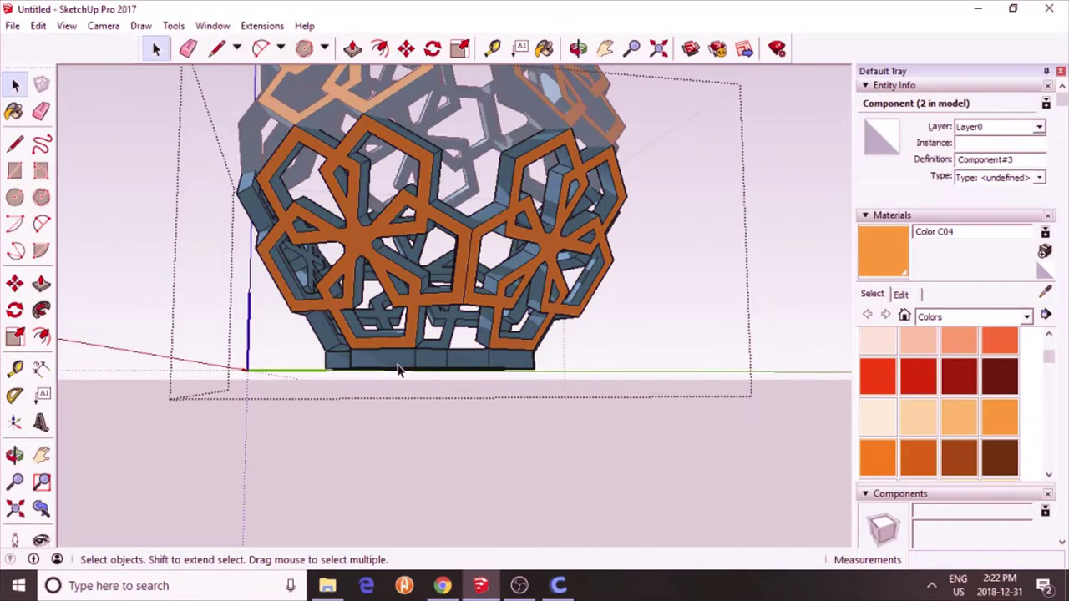
{"action": "left_click", "coordinate": [399, 367]}
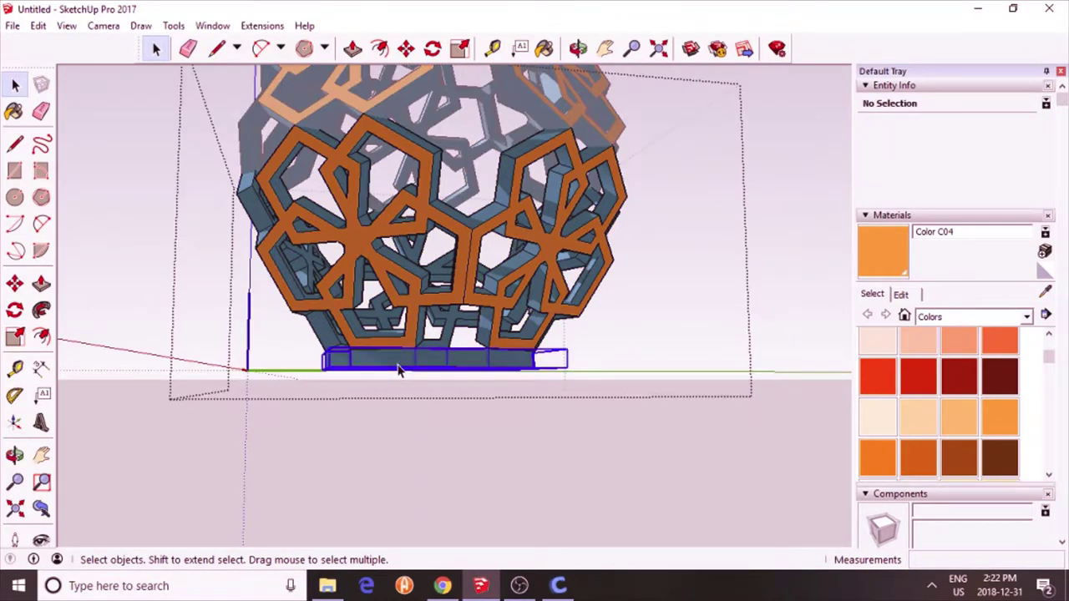
Zoom in on the model's base and raise the bottom group 3mm.
{"action": "left_click", "coordinate": [15, 286]}
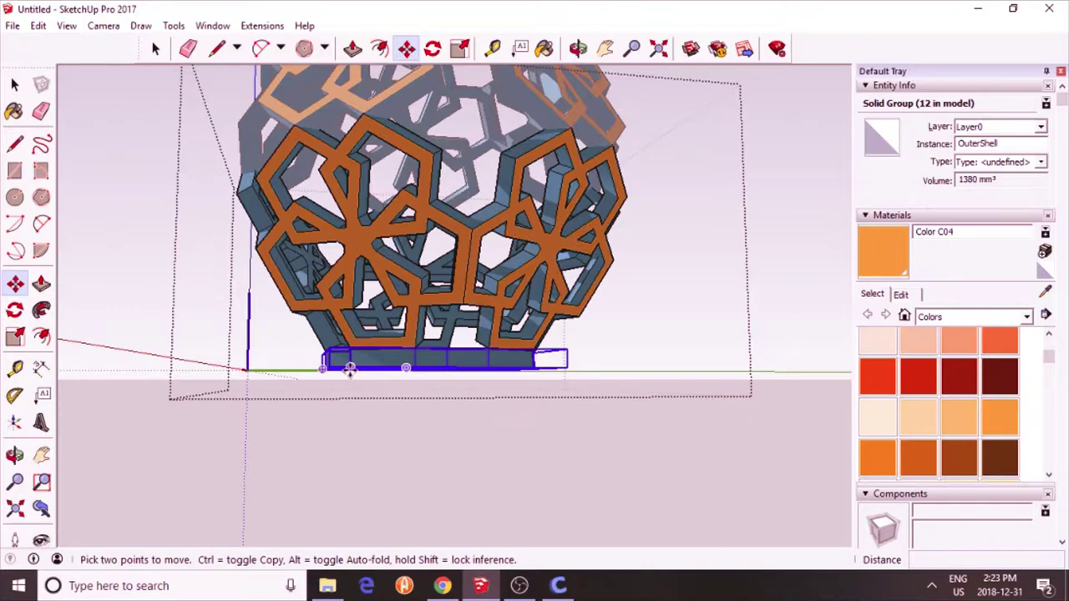
{"action": "left_click", "coordinate": [41, 482]}
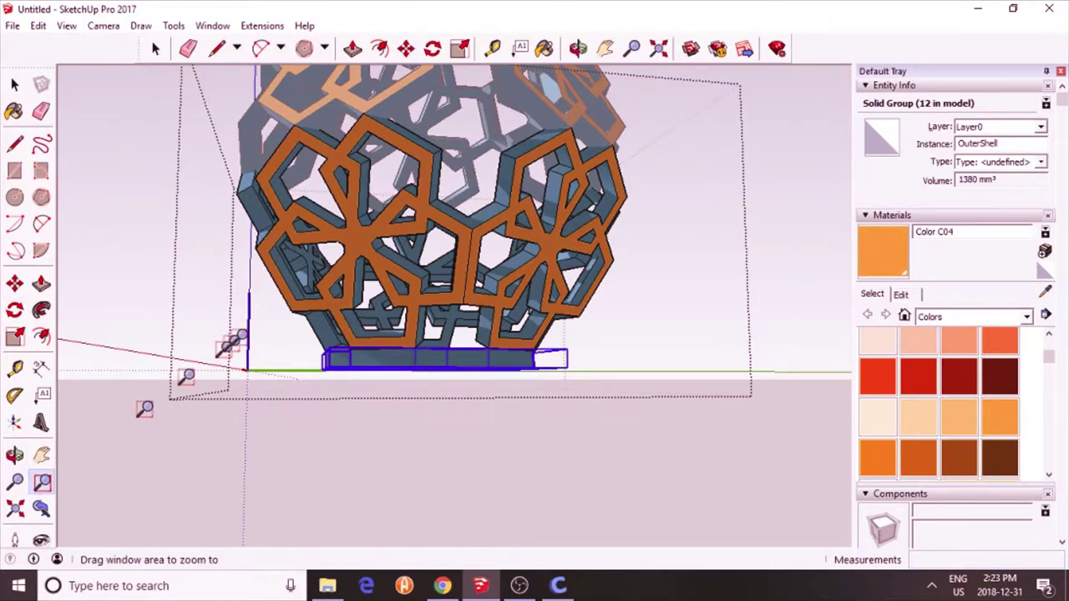
{"action": "left_click_drag", "start_coordinate": [271, 321], "coordinate": [592, 396]}
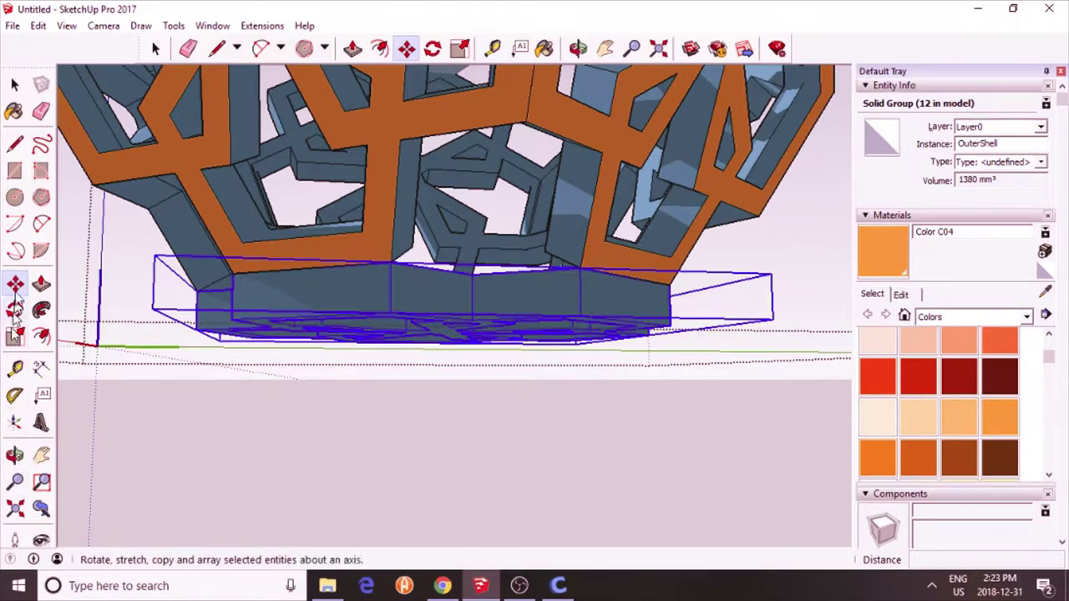
{"action": "left_click", "coordinate": [17, 286]}
{"action": "left_click", "coordinate": [232, 318]}
{"action": "left_click", "coordinate": [232, 273]}
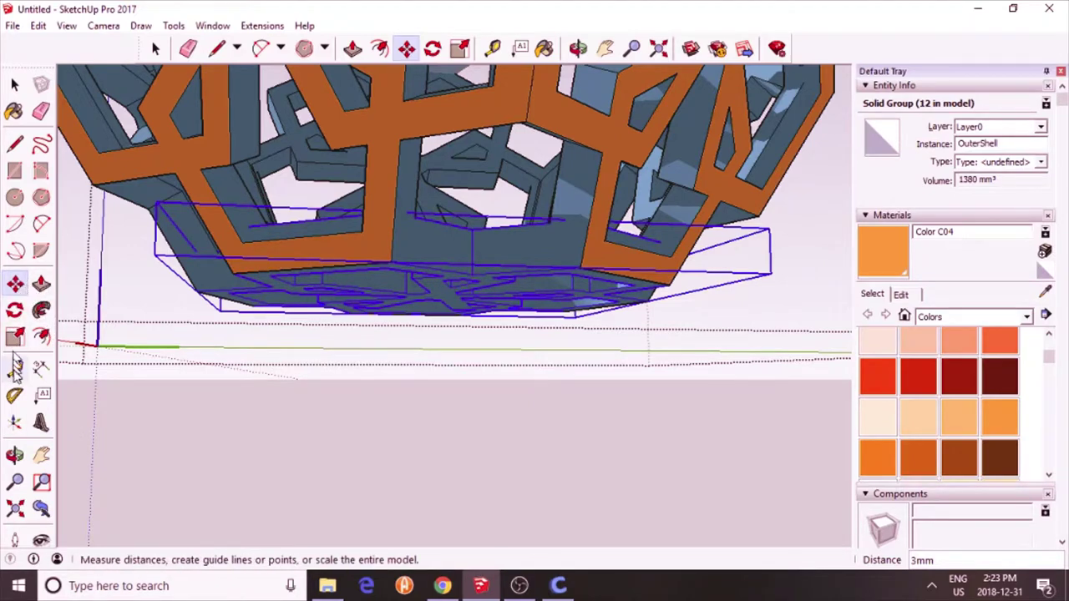
{"action": "left_click", "coordinate": [15, 455]}
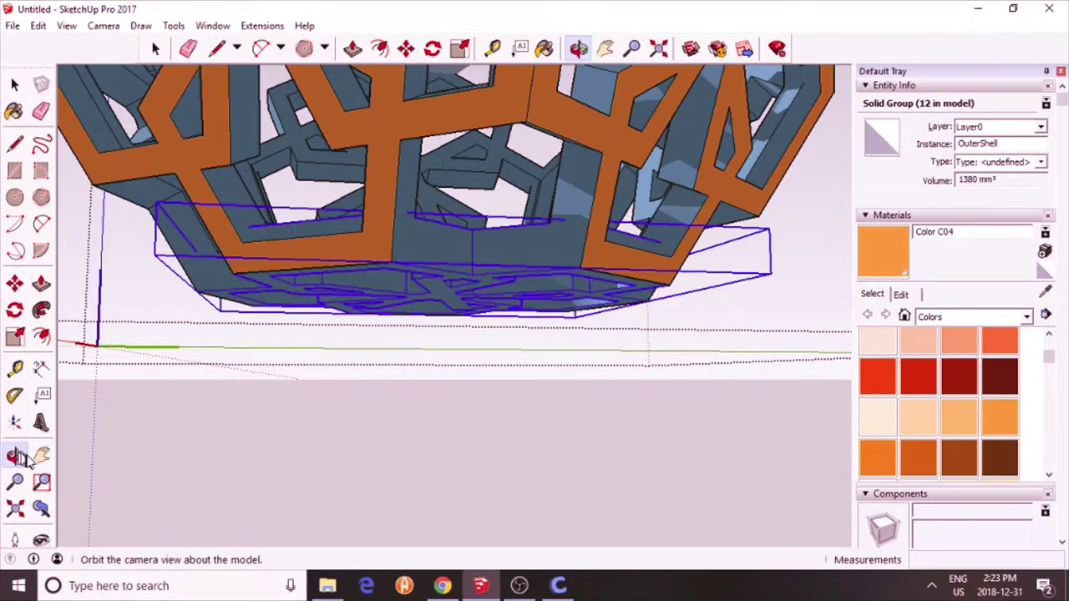
Fit the whole model in view and exit component editing with nothing selected.
{"action": "left_click", "coordinate": [15, 511]}
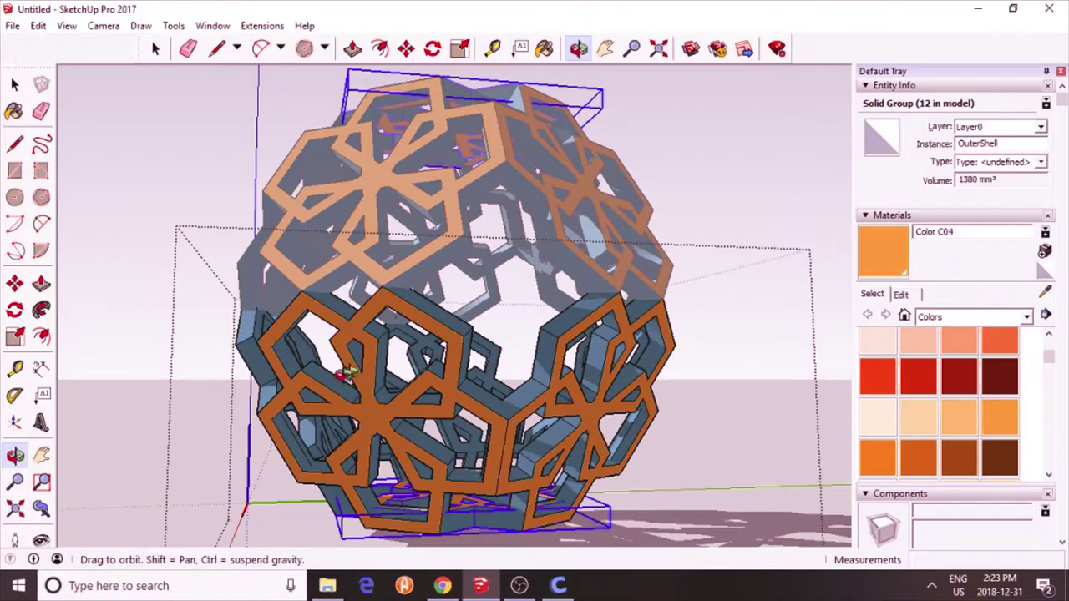
{"action": "left_click", "coordinate": [15, 84]}
{"action": "left_click", "coordinate": [107, 131]}
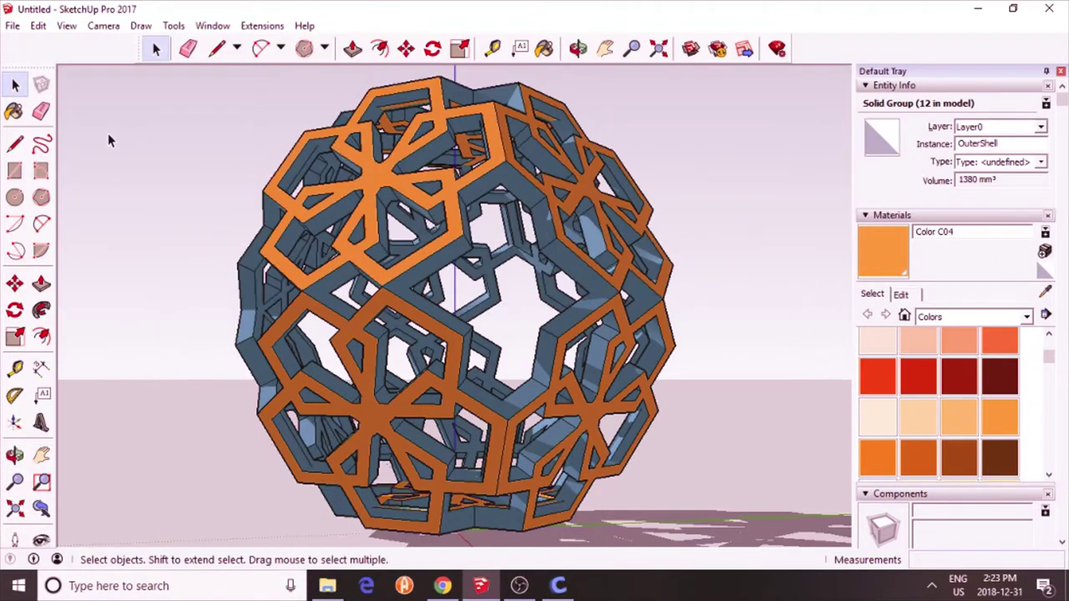
Orbit around the finished lattice dodecahedron to view it from several sides.
{"action": "left_click", "coordinate": [15, 455]}
{"action": "left_click_drag", "start_coordinate": [81, 444], "coordinate": [539, 243]}
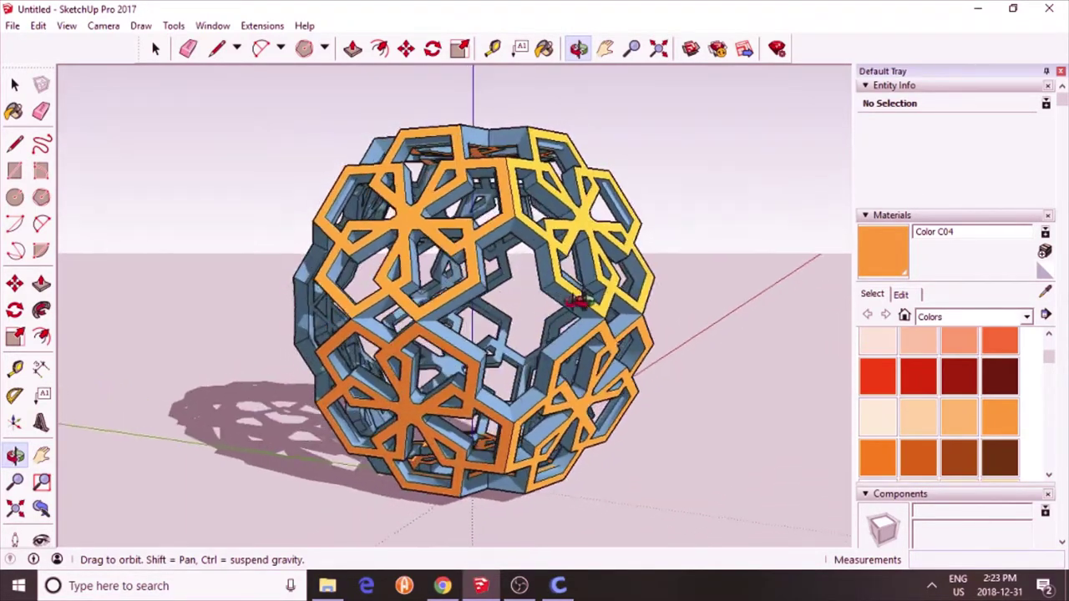
{"action": "left_click_drag", "start_coordinate": [583, 302], "coordinate": [199, 248]}
Box-select both lattice halves and Explode them into twelve solid groups.
{"action": "left_click", "coordinate": [14, 84]}
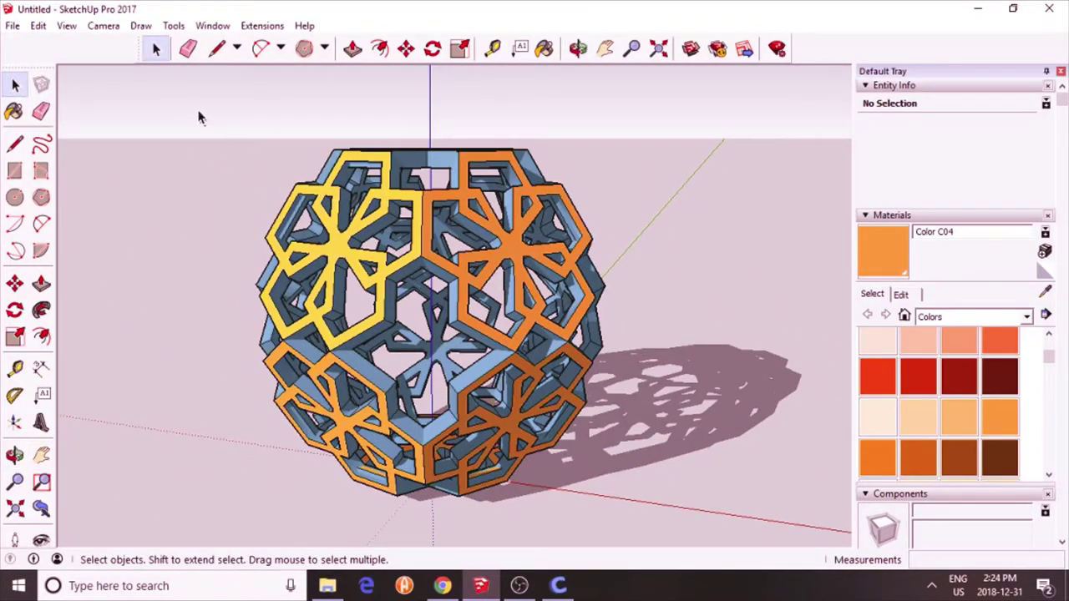
{"action": "left_click_drag", "start_coordinate": [199, 117], "coordinate": [639, 529]}
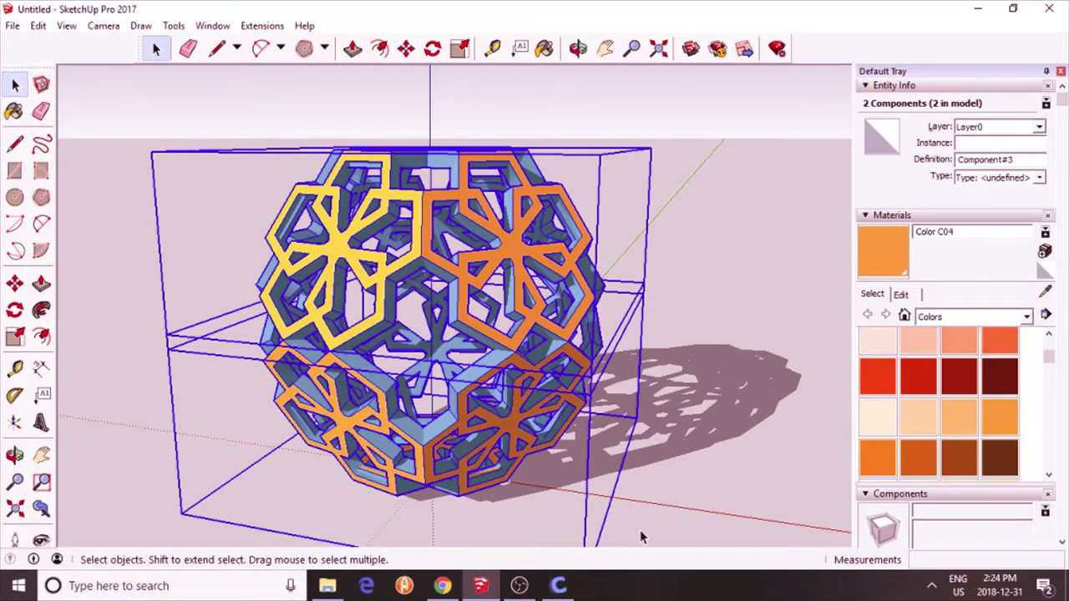
{"action": "right_click", "coordinate": [519, 255]}
{"action": "mouse_move", "coordinate": [552, 351]}
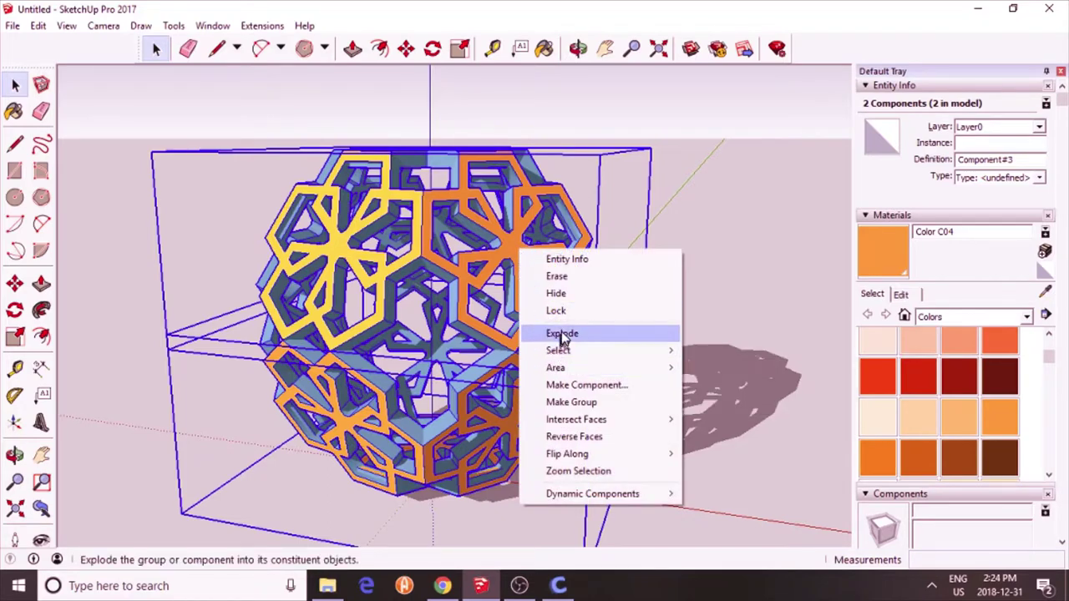
{"action": "left_click", "coordinate": [562, 334]}
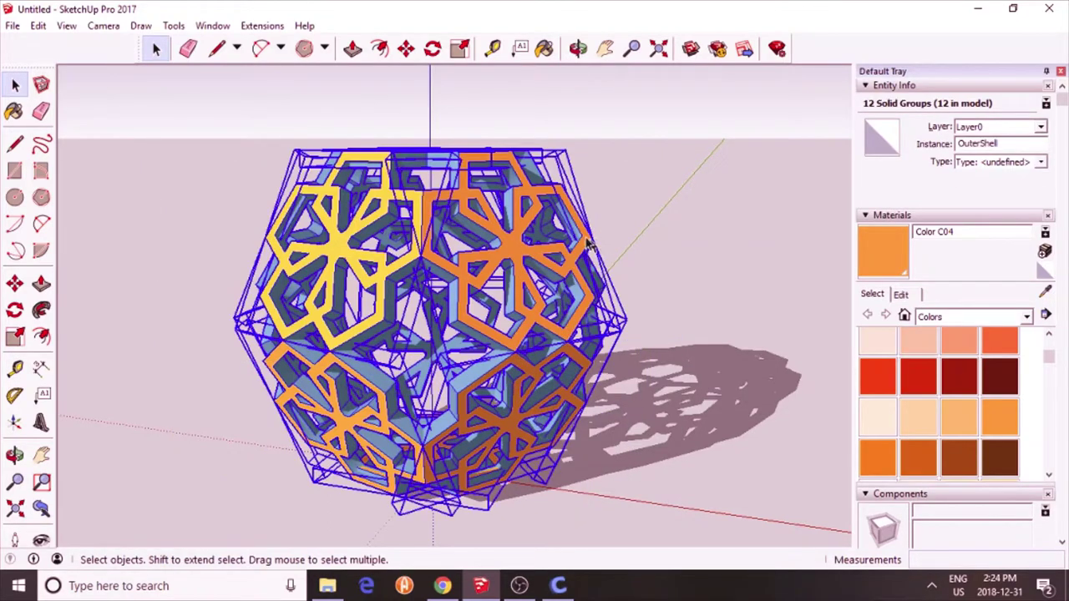
Clear the selection, then box-select all twelve pentagon solid groups again.
{"action": "left_click", "coordinate": [653, 160]}
{"action": "left_click_drag", "start_coordinate": [646, 105], "coordinate": [167, 522]}
{"action": "mouse_move", "coordinate": [444, 587]}
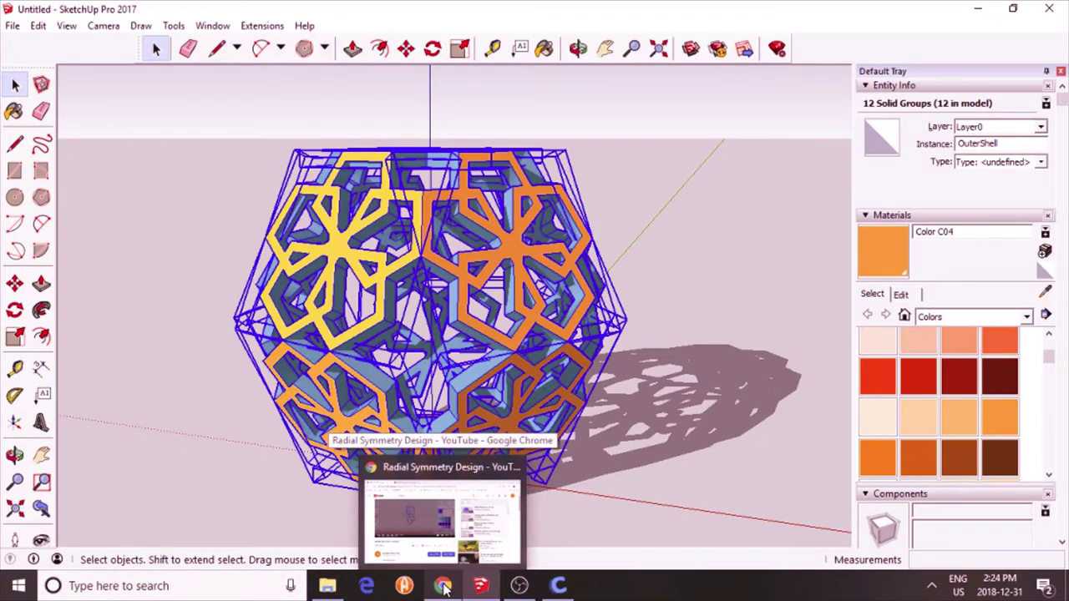
{"action": "left_click", "coordinate": [229, 586]}
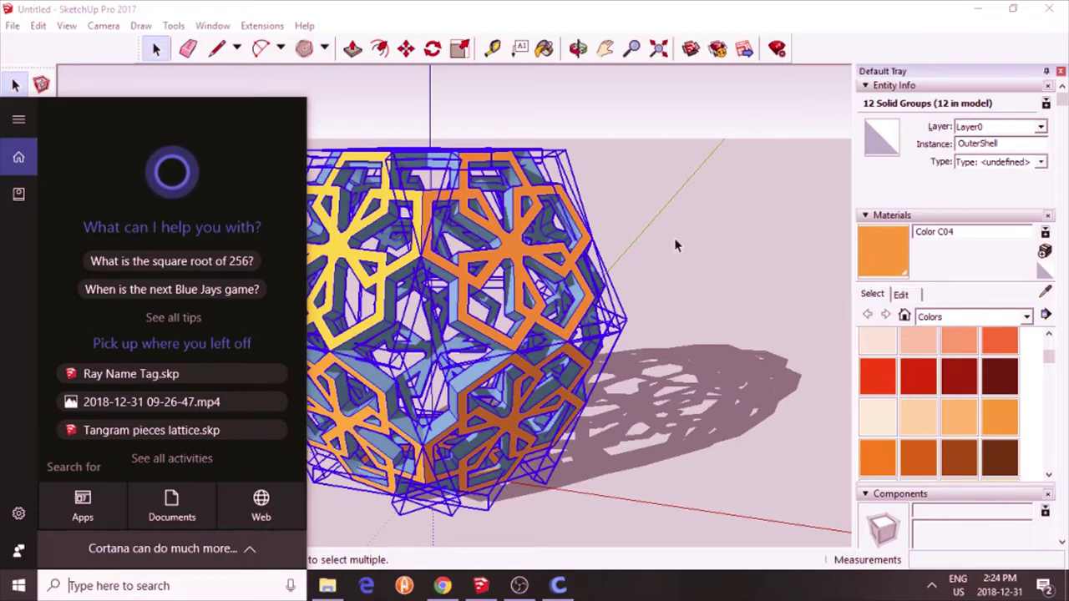
{"action": "left_click", "coordinate": [646, 228]}
{"action": "left_click", "coordinate": [645, 227]}
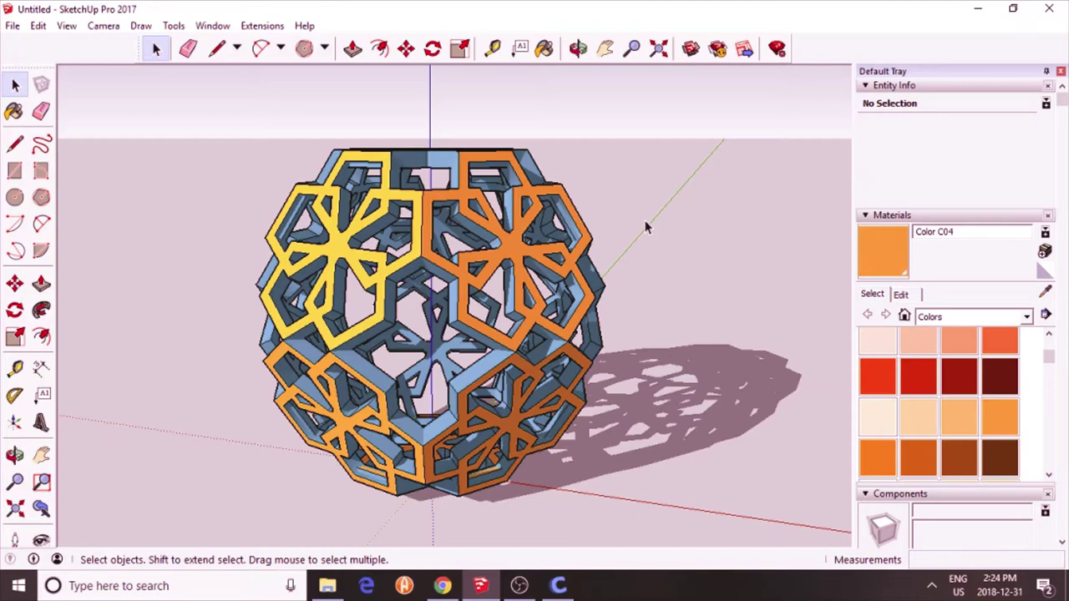
{"action": "left_click", "coordinate": [15, 455]}
{"action": "left_click_drag", "start_coordinate": [596, 382], "coordinate": [501, 347]}
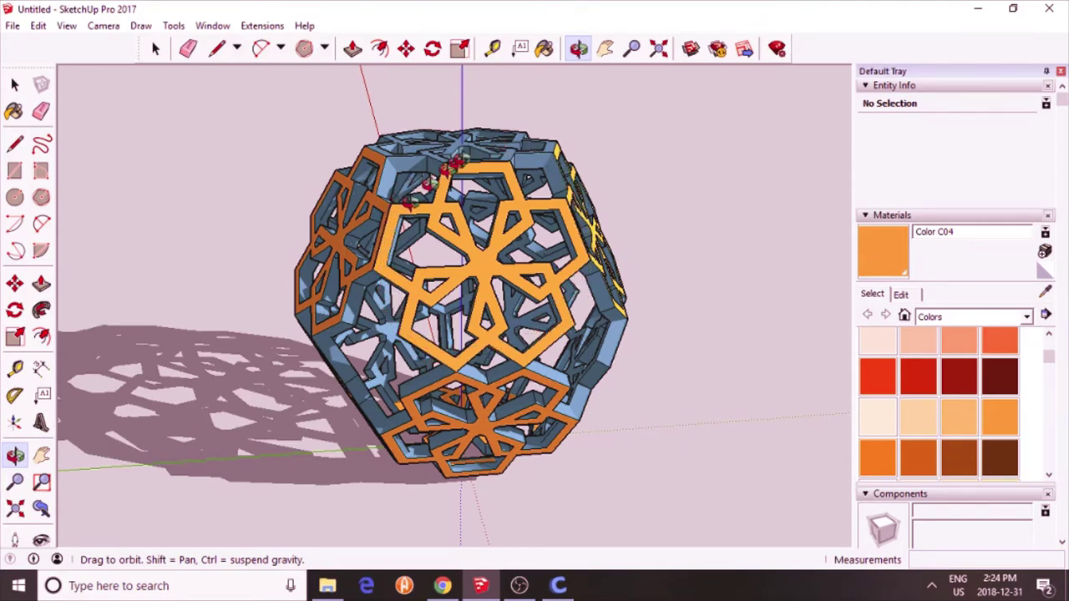
{"action": "left_click_drag", "start_coordinate": [501, 359], "coordinate": [338, 329]}
{"action": "left_click_drag", "start_coordinate": [516, 317], "coordinate": [270, 329]}
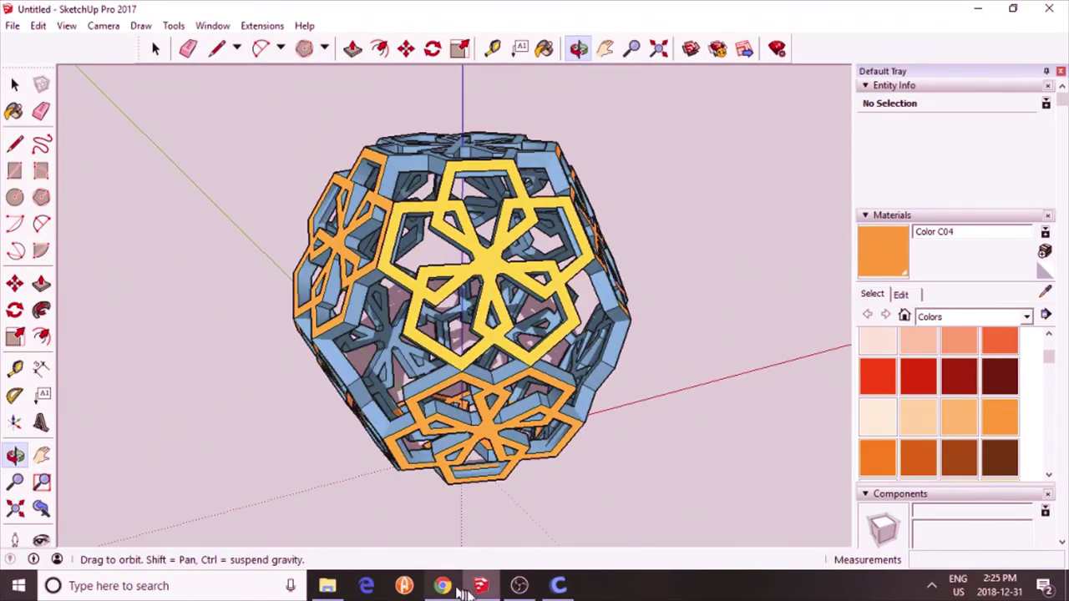